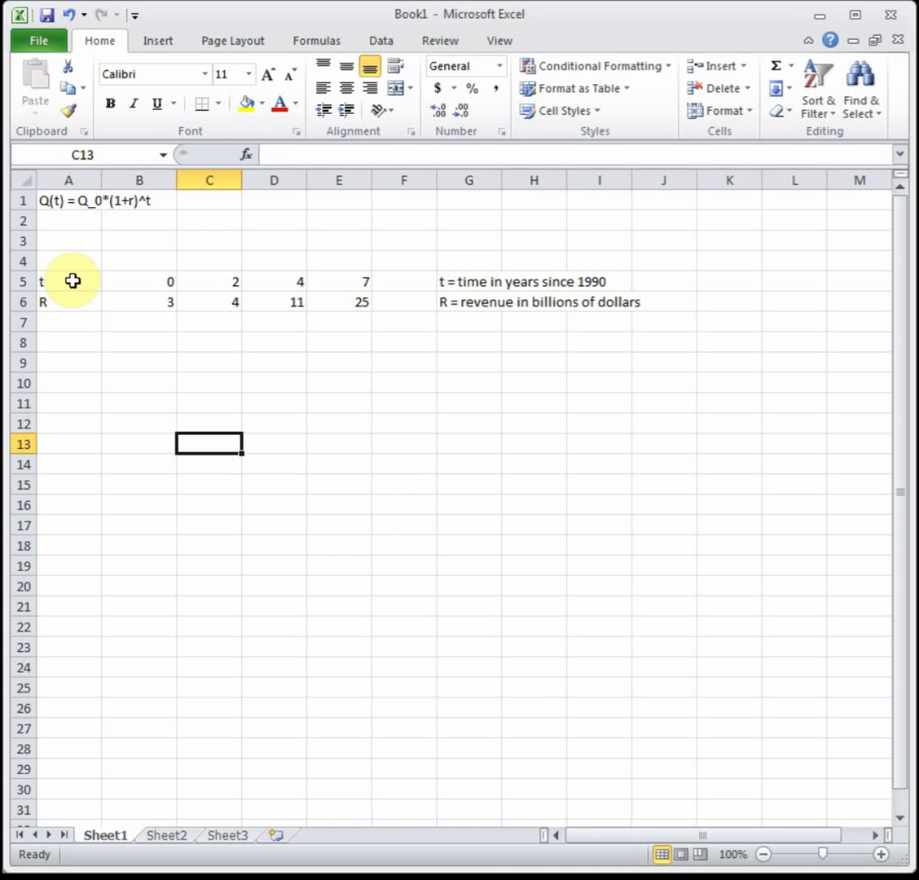
- Insert a markers-only scatter chart of the t and R data in A5:E6, placed below the table
left_click_drag(73, 281, 322, 300)
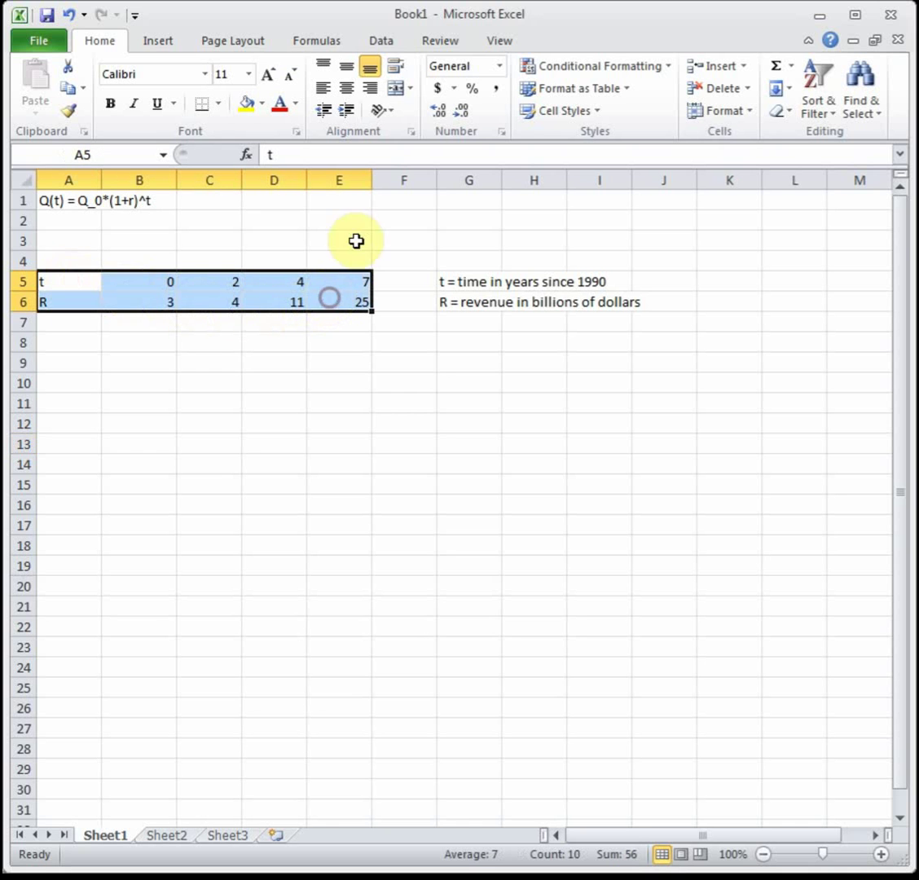
left_click(178, 45)
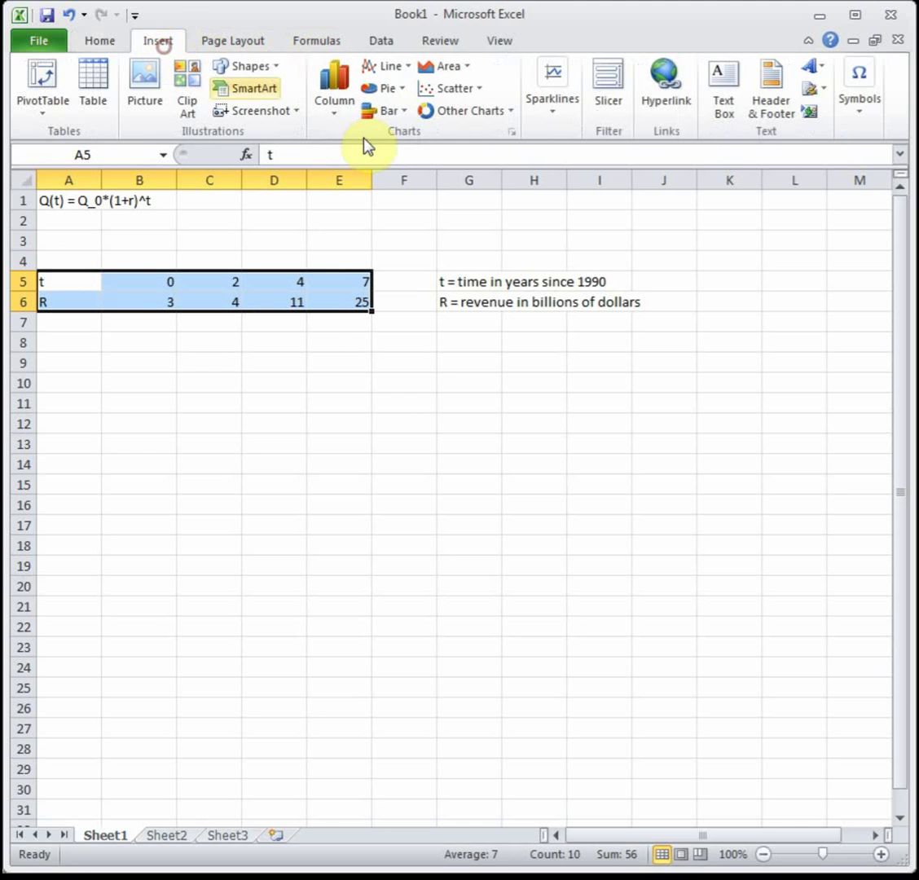
left_click(439, 88)
left_click(444, 147)
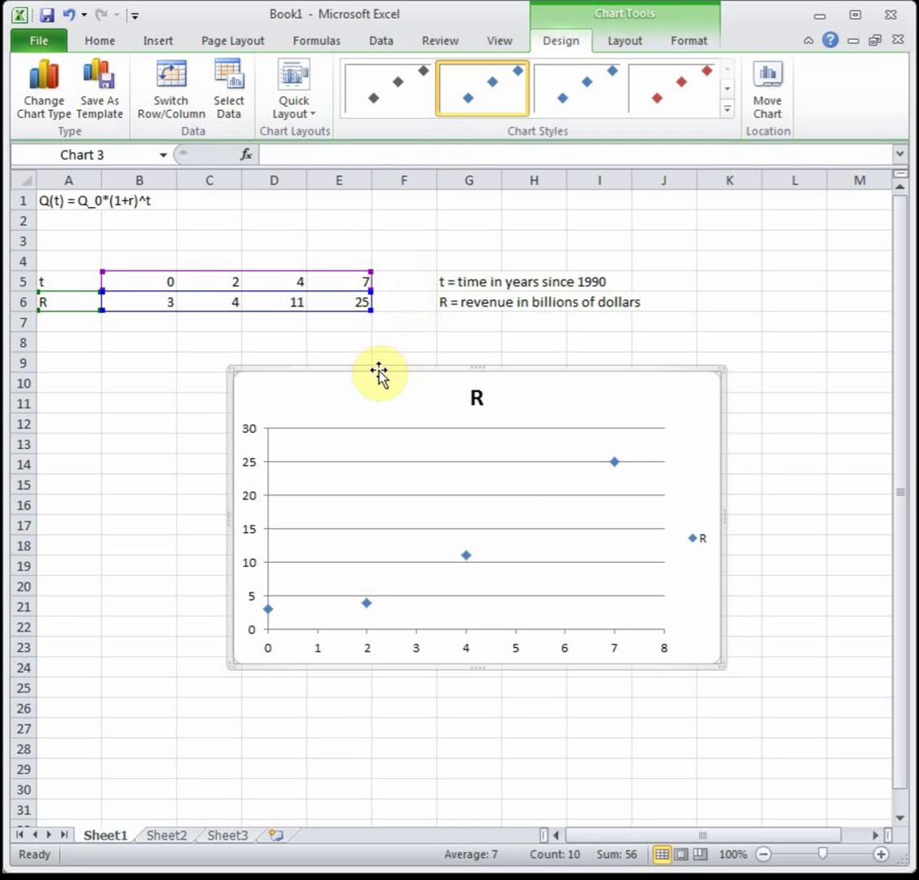
left_click_drag(379, 372, 186, 367)
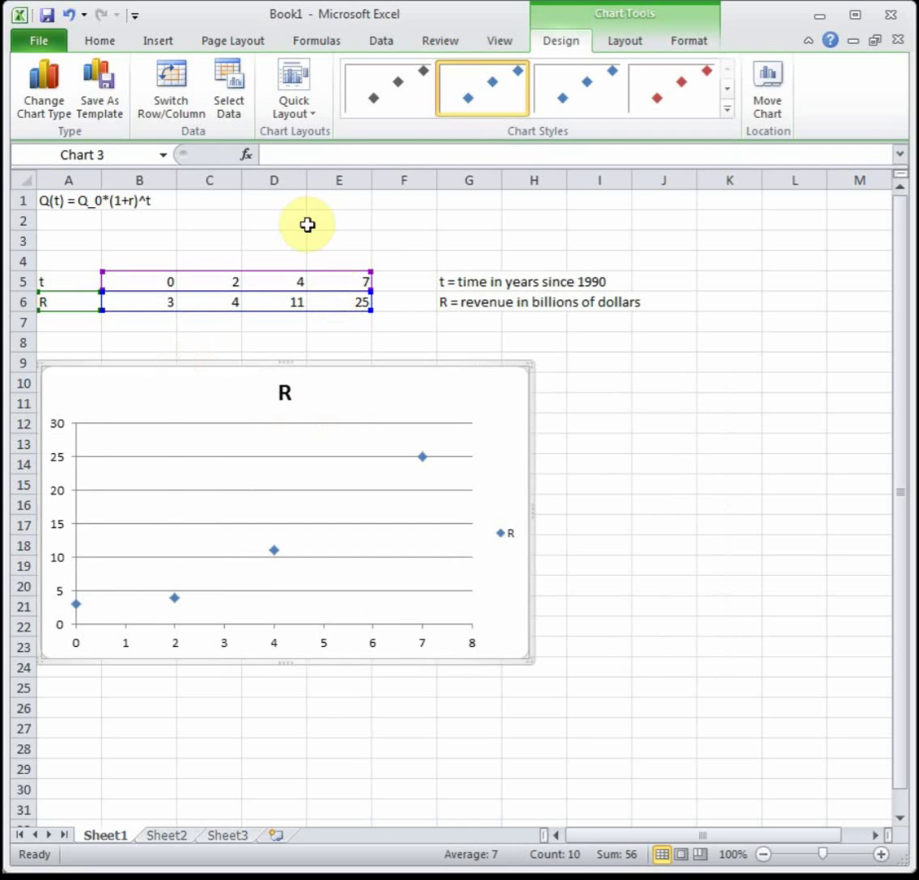
- Apply Quick Layout 1 and title the axes 'years since 1990' and 'revenue in billion $'
left_click(292, 104)
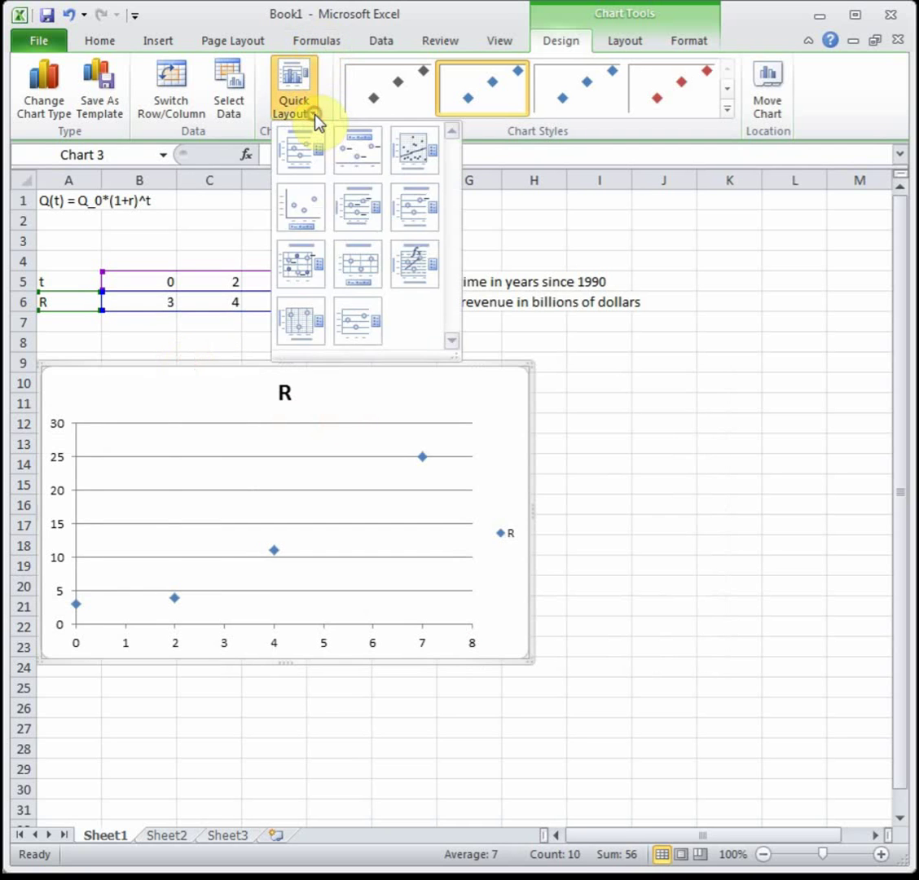
left_click(313, 157)
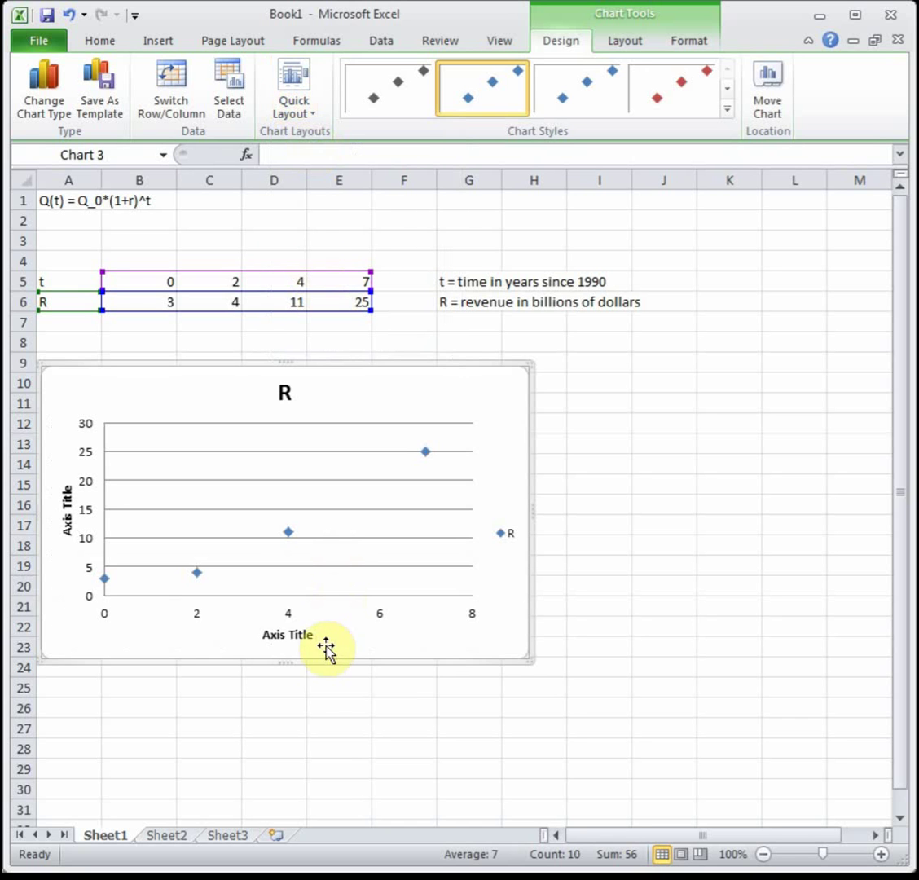
left_click(295, 636)
type("y")
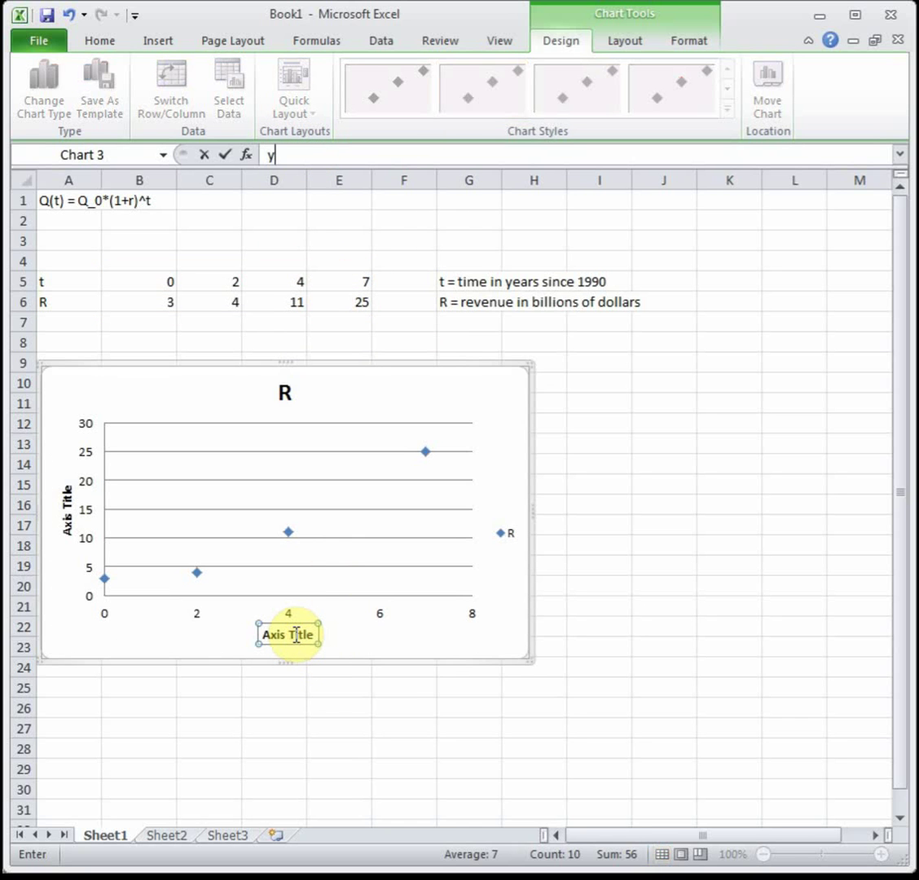
type("ears since 1990")
key("Return")
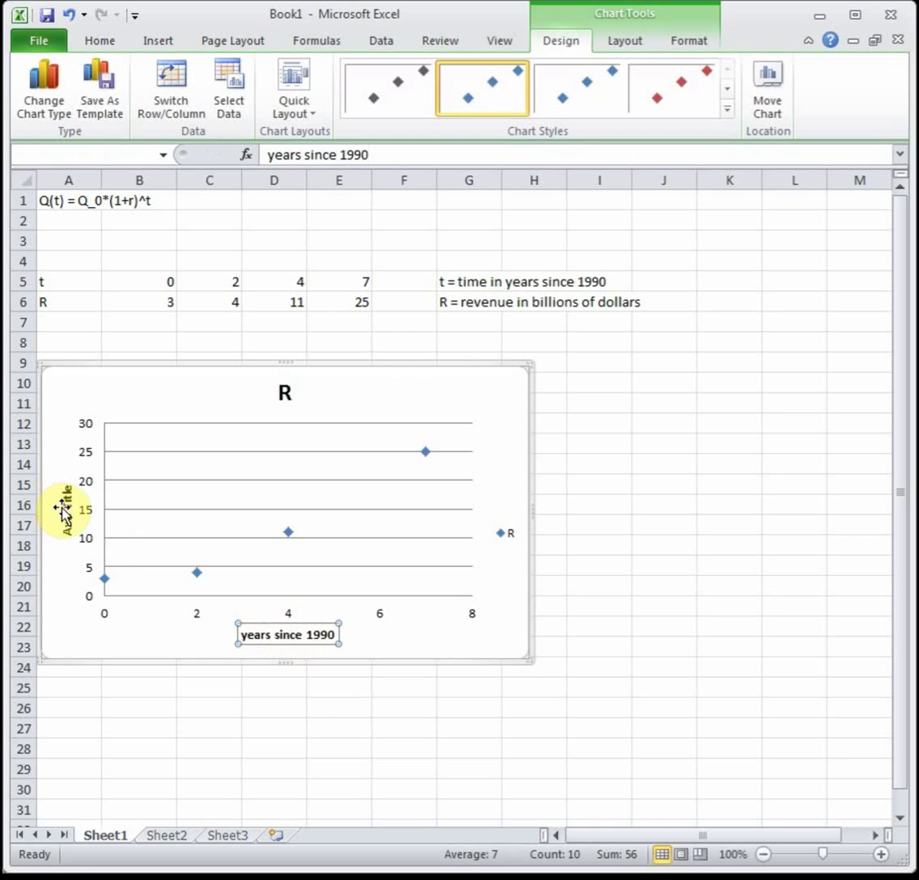
left_click(65, 506)
type("revenue in billion $")
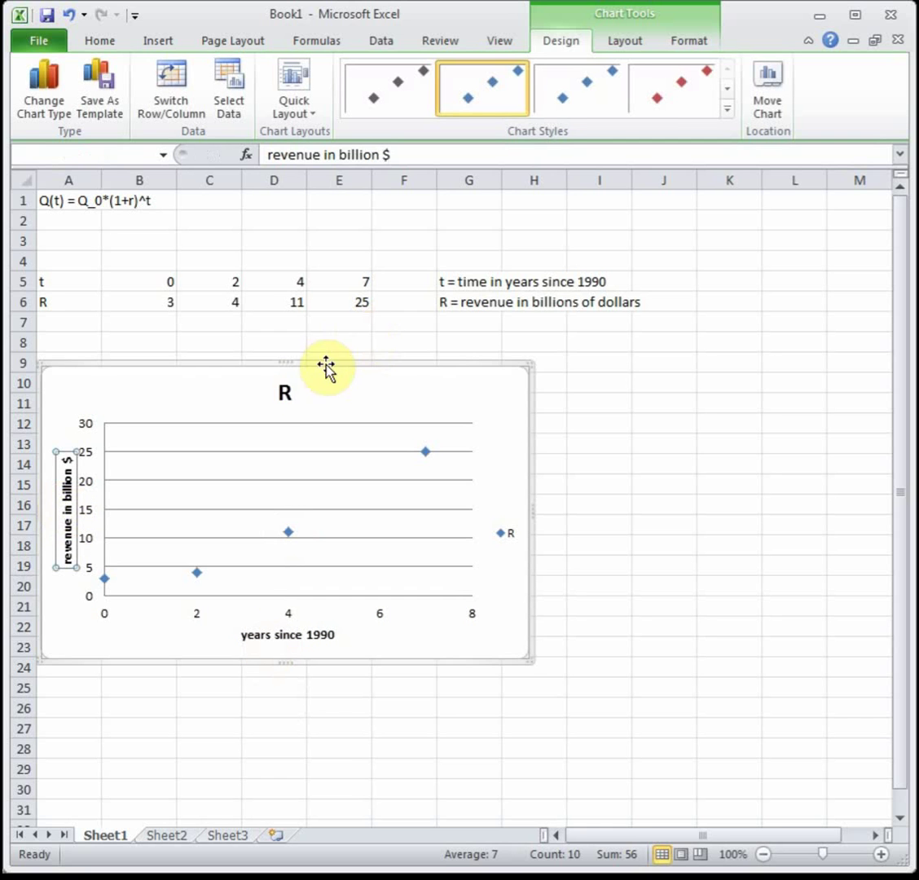
- Title the chart 'Compaq's Revenue' and delete the legend
left_click(288, 391)
type("Comp")
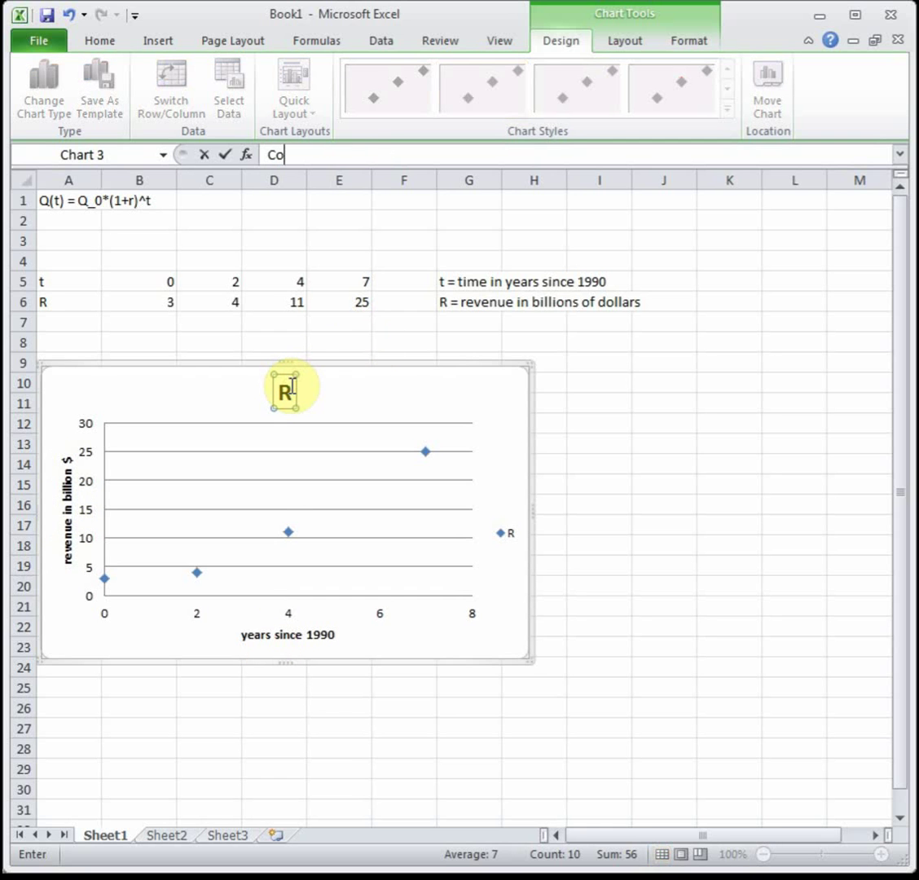
type("aq's")
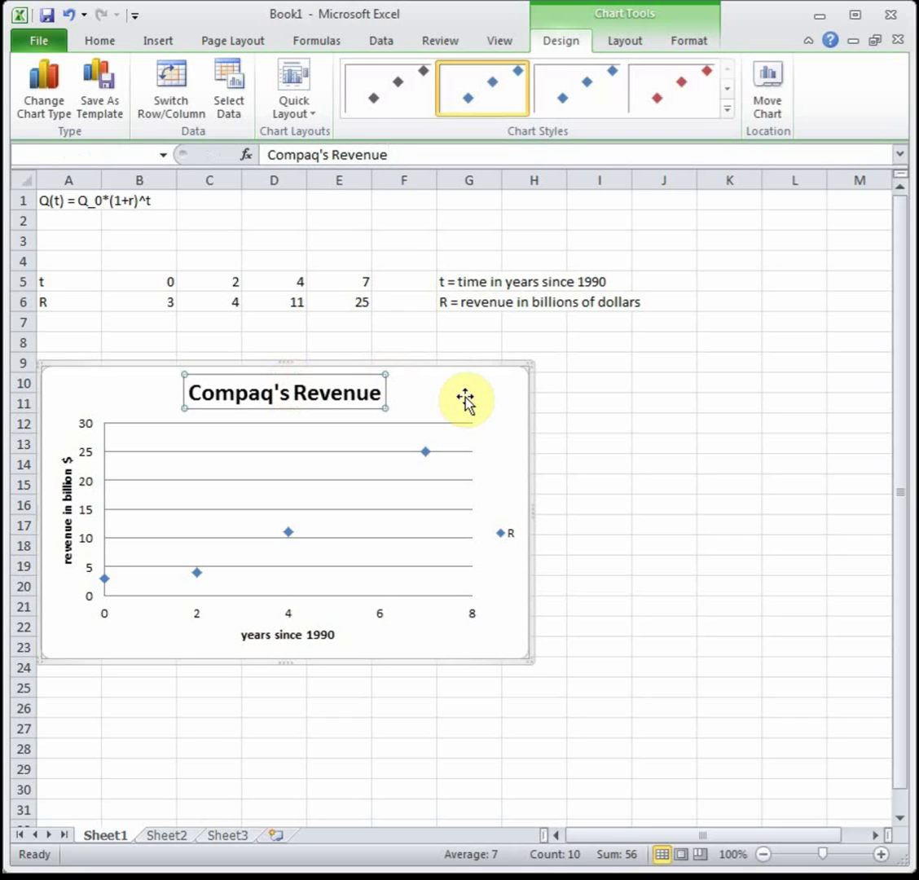
left_click(484, 402)
left_click(505, 534)
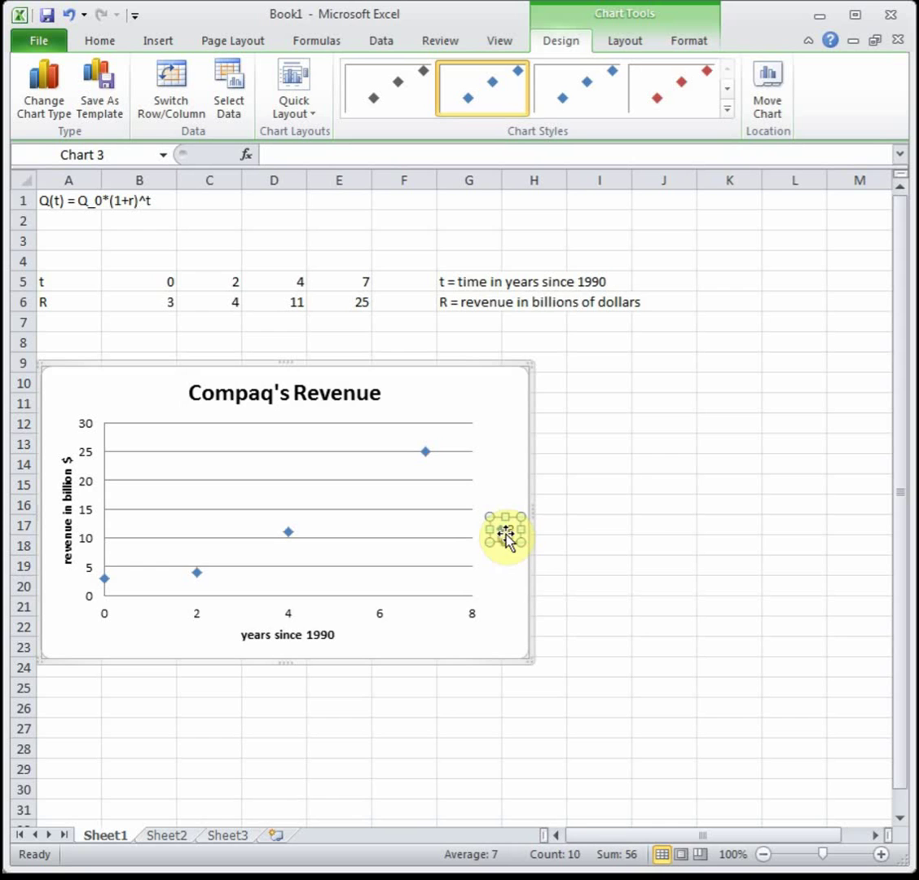
key("Delete")
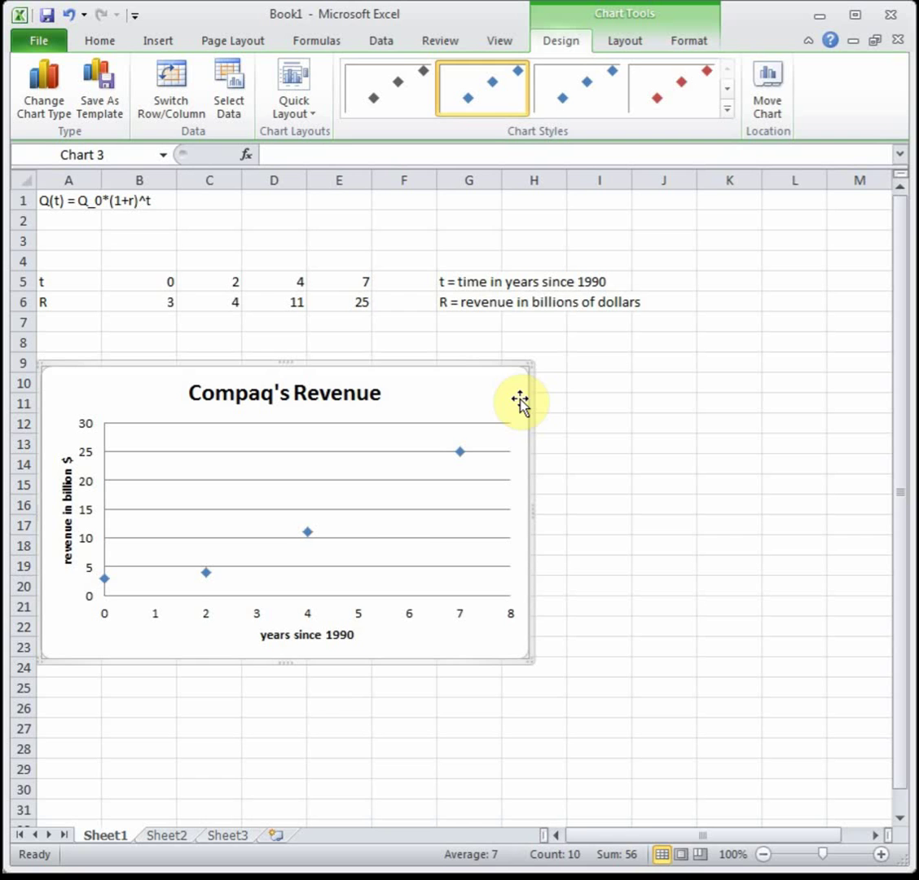
- Add a linear trendline to the revenue series, displaying its equation and R-squared value
right_click(308, 532)
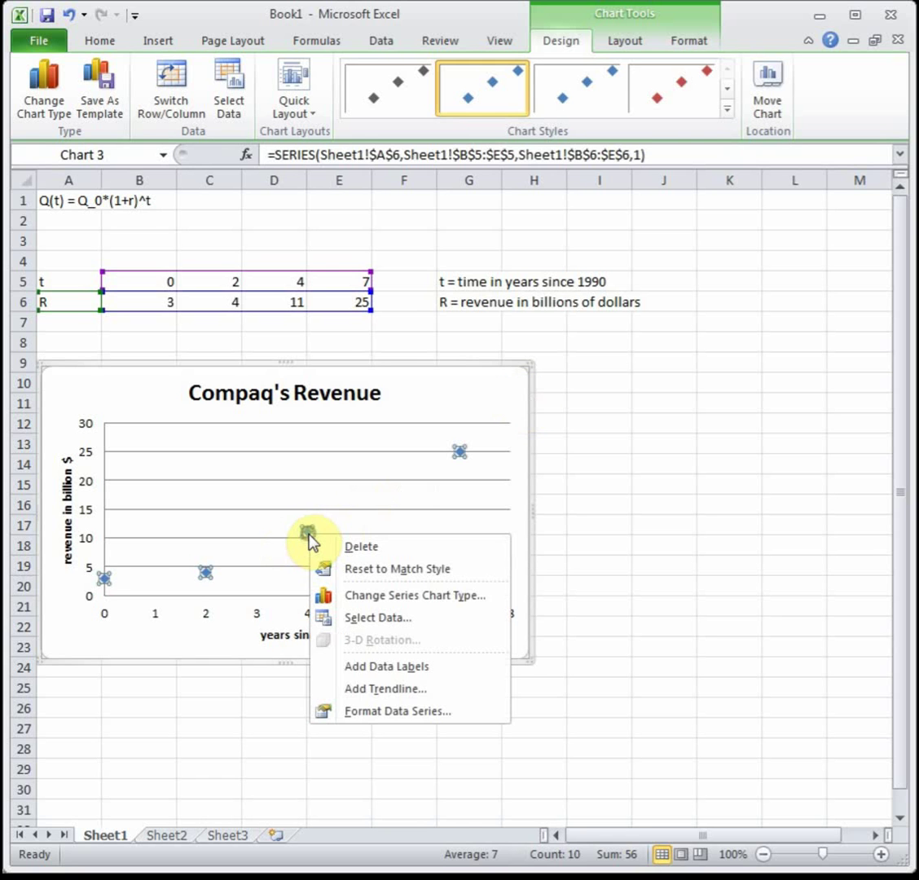
left_click(356, 691)
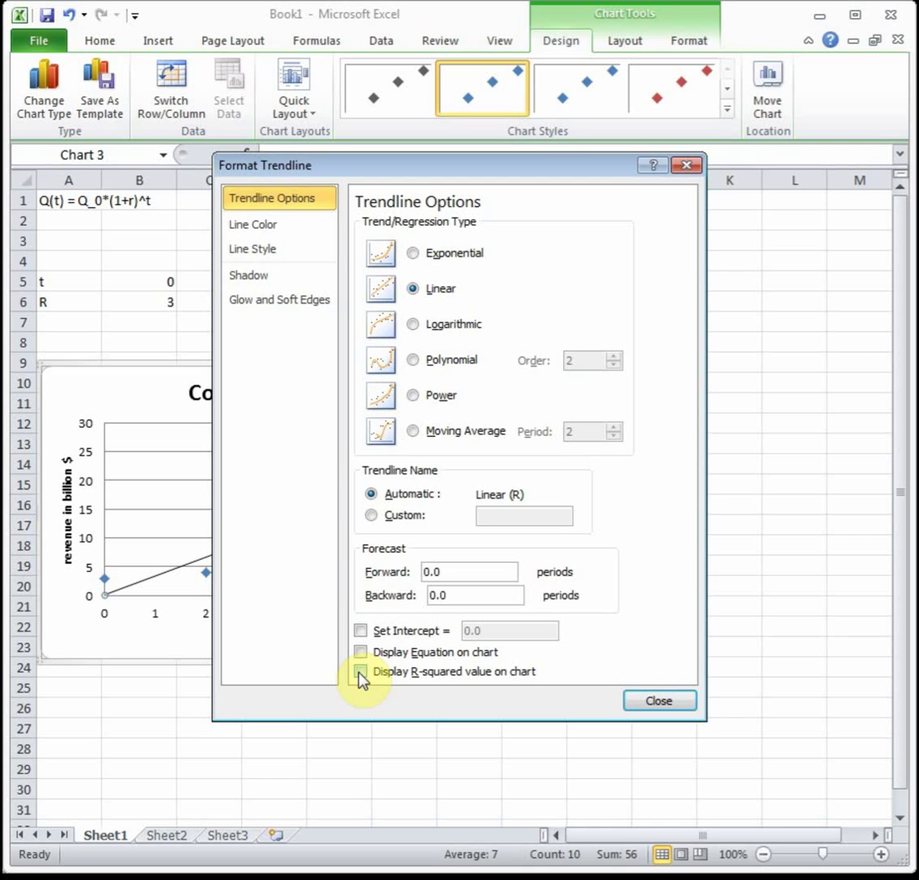
left_click(360, 652)
left_click(360, 672)
left_click(688, 699)
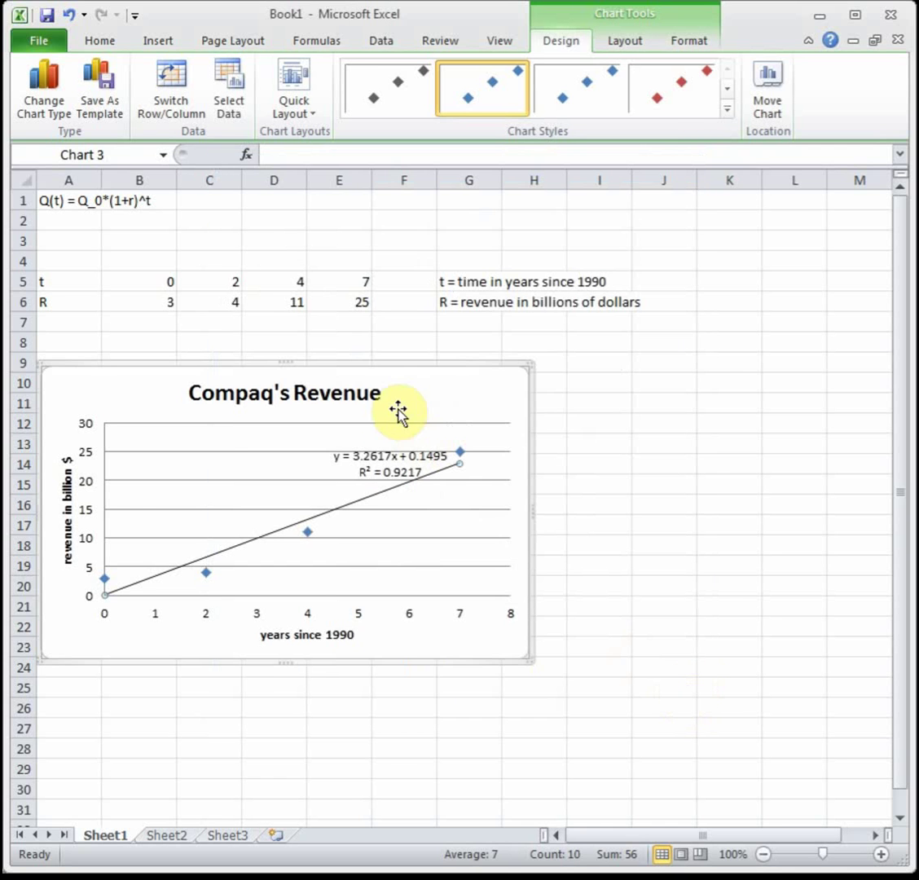
- Move the y = 3.2617x + 0.1495 equation label up beside the chart title
left_click(389, 455)
left_click_drag(390, 456, 449, 401)
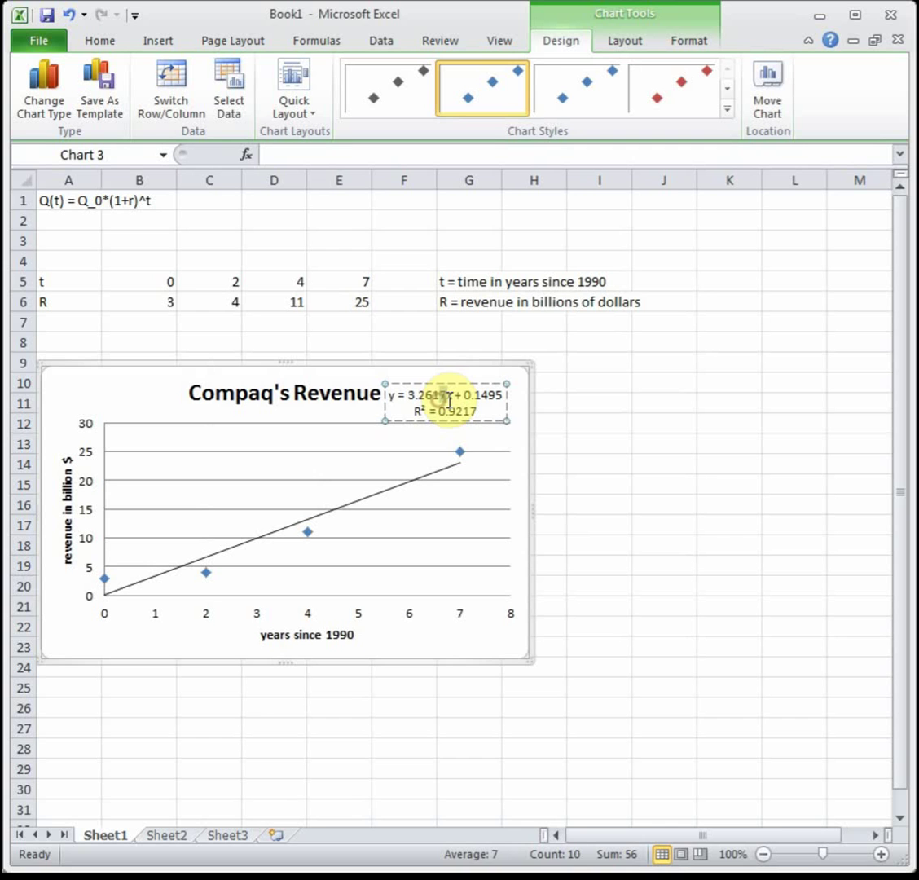
left_click(506, 436)
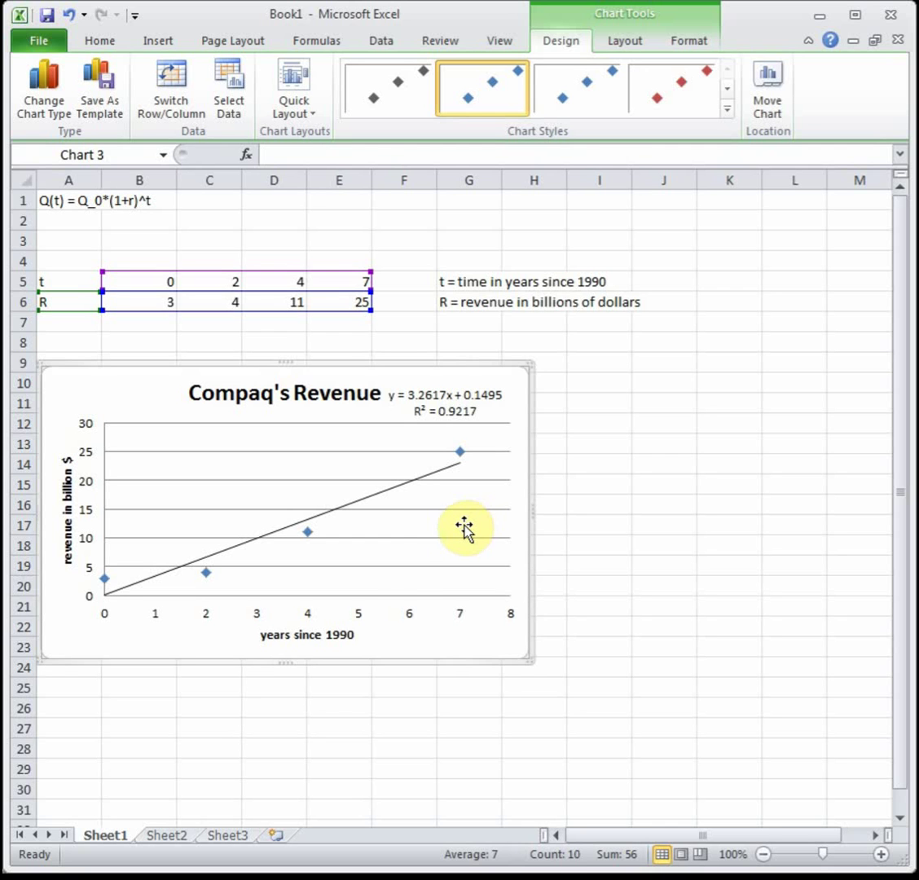
- Add an exponential trendline with its equation shown, and move its label to the chart's top-left
right_click(305, 535)
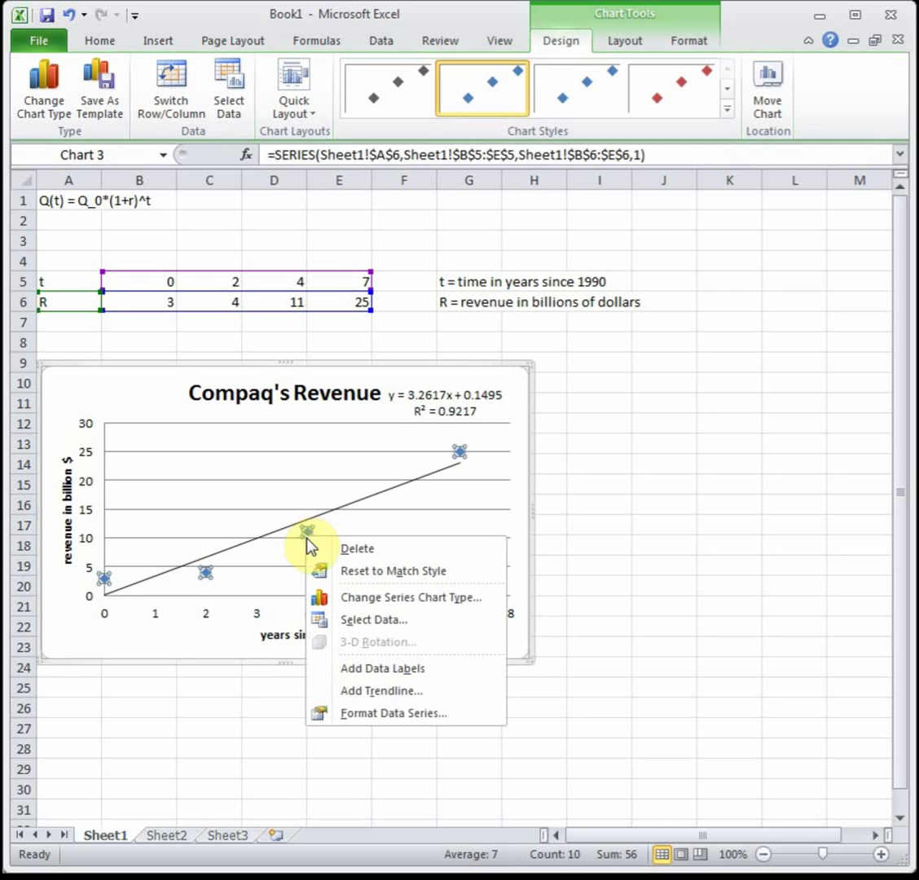
left_click(361, 690)
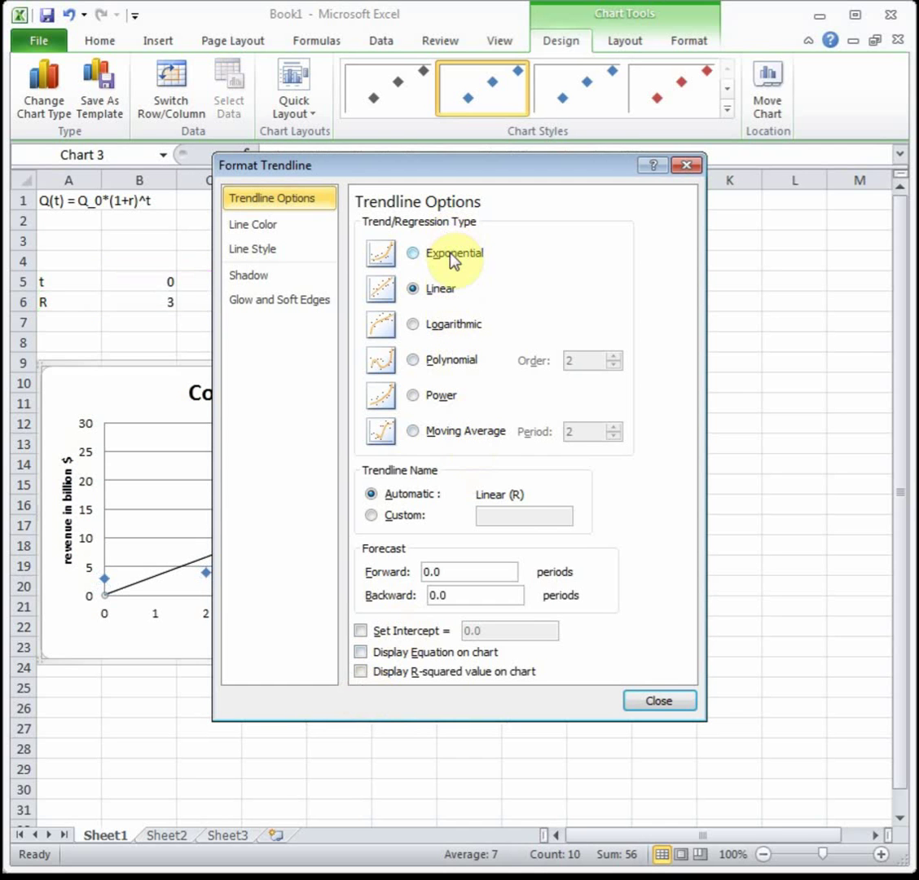
left_click(450, 254)
left_click(360, 652)
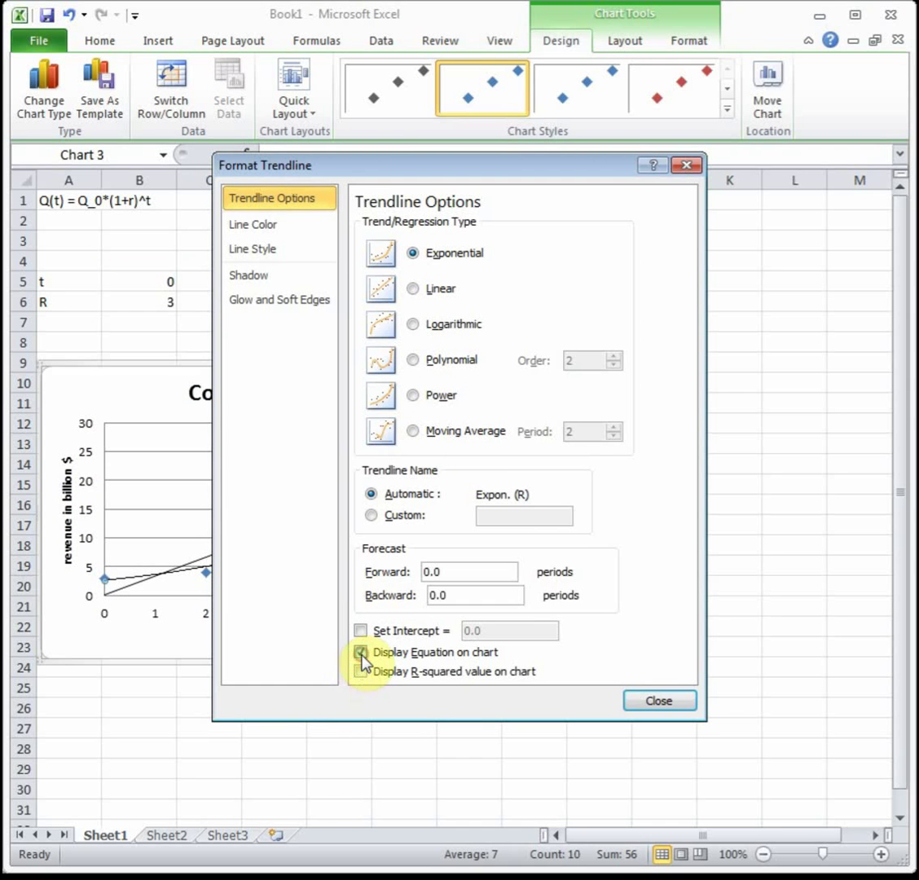
left_click(670, 699)
left_click_drag(405, 448, 115, 389)
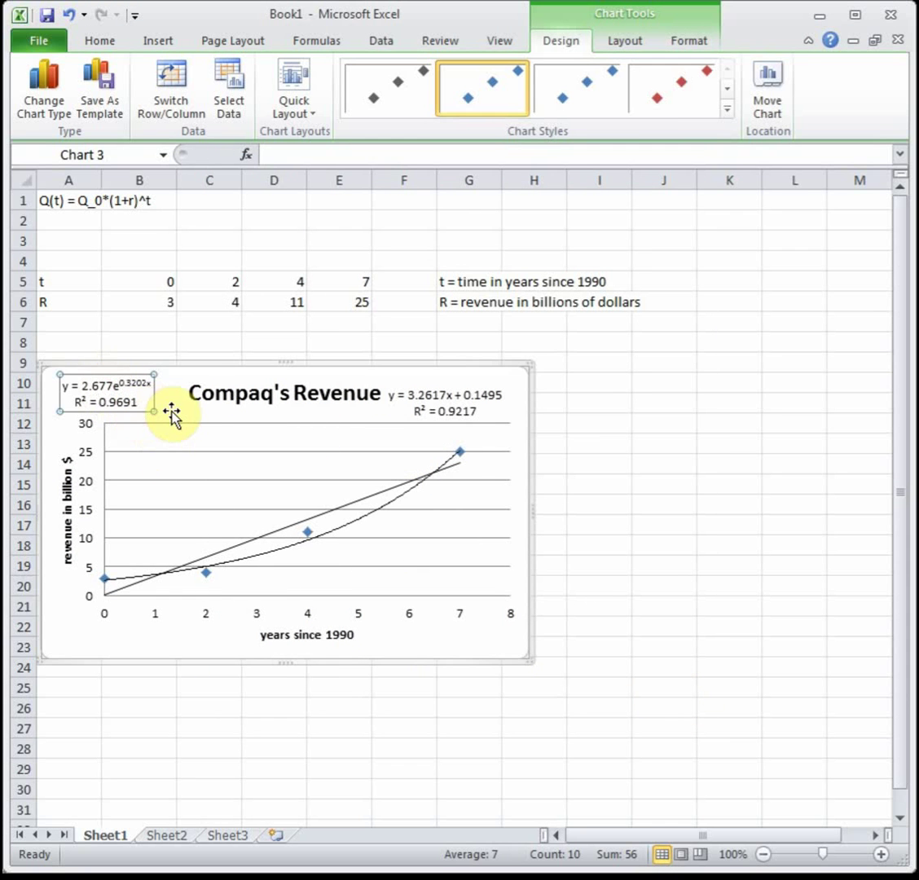
left_click(133, 416)
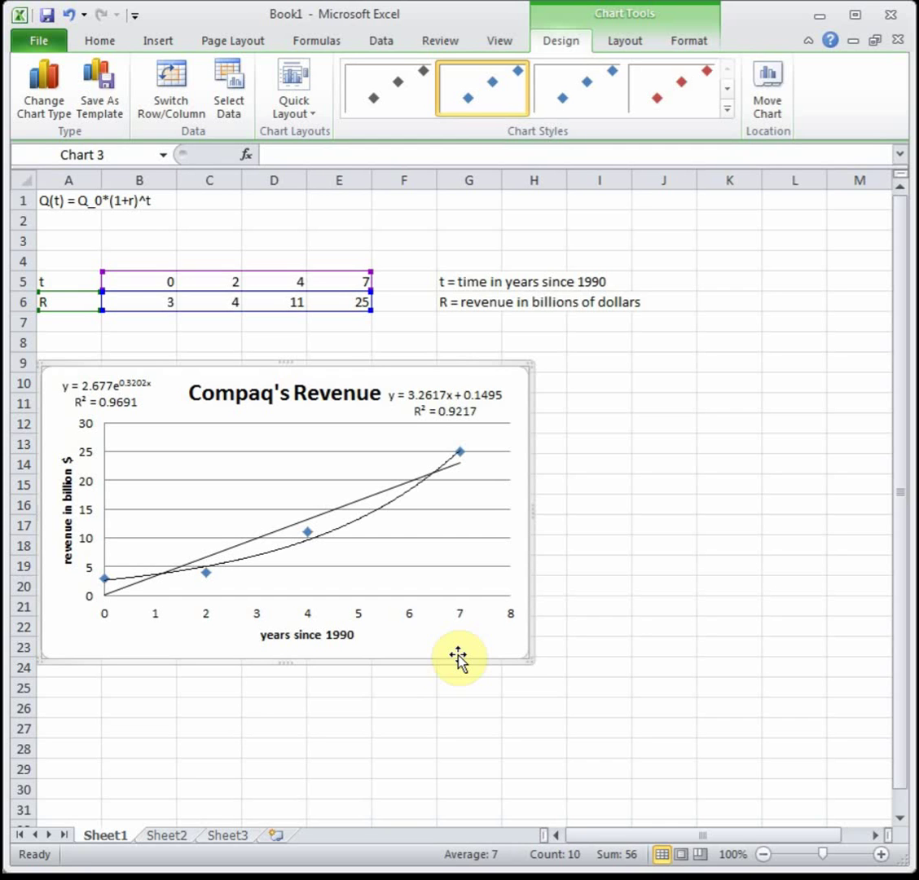
- Delete the linear trendline and its y = 3.2617x + 0.1495 equation label
left_click(355, 502)
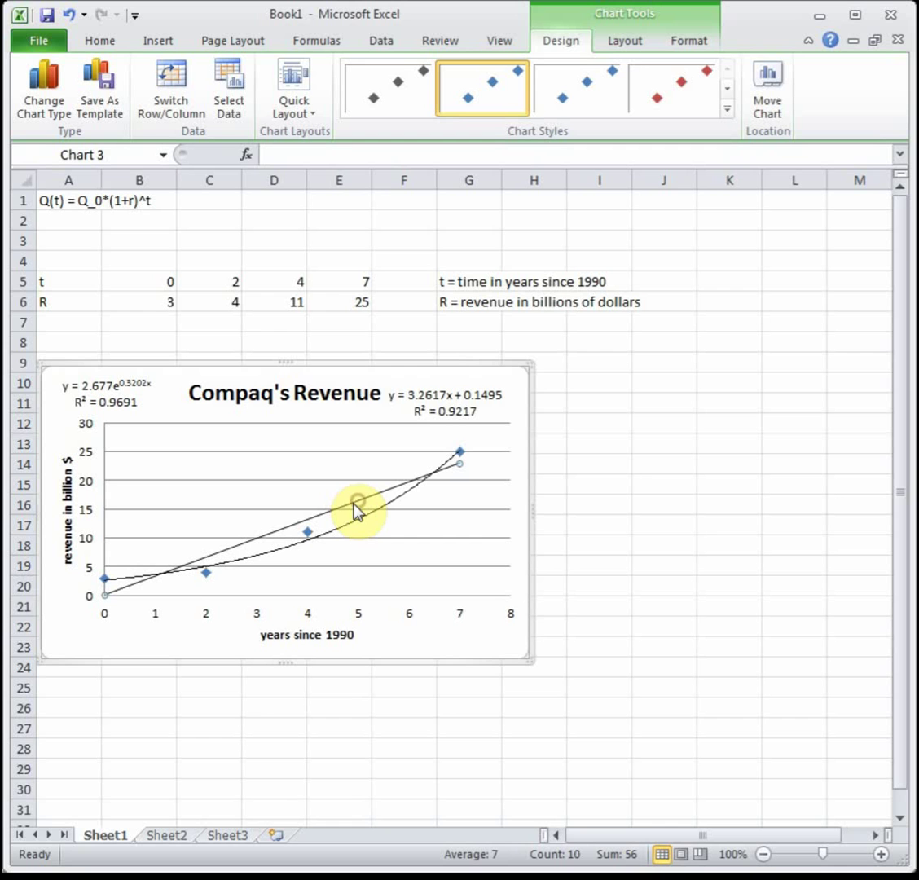
left_click(457, 401)
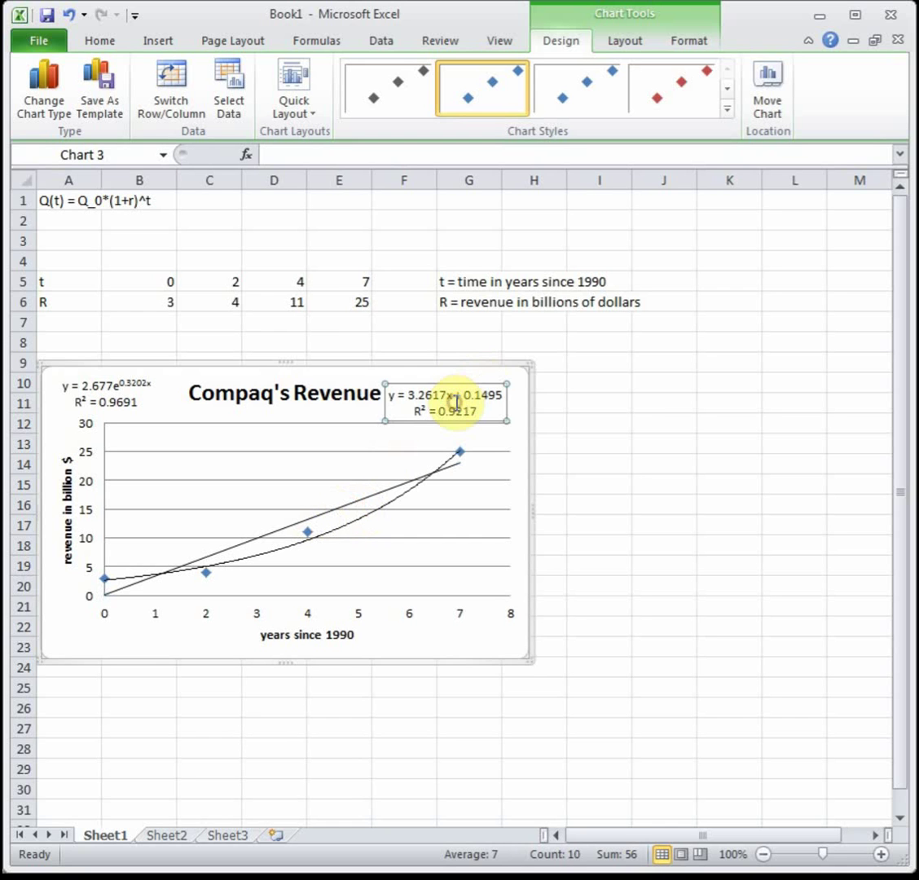
key("Delete")
left_click(456, 468)
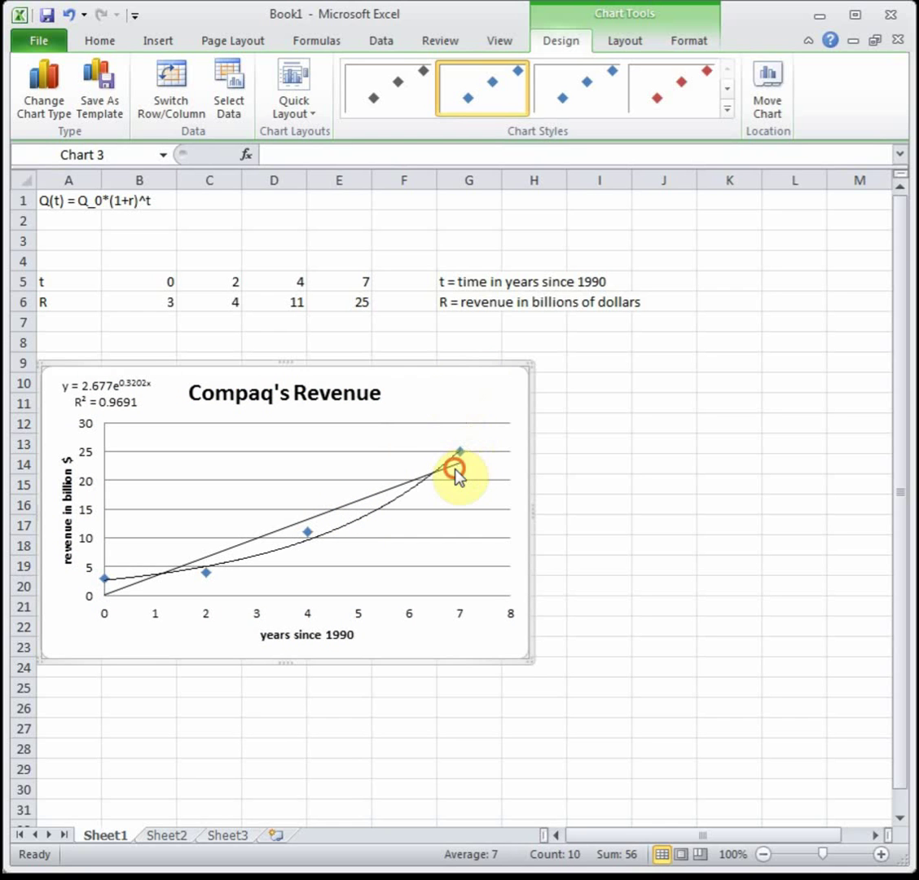
key("Delete")
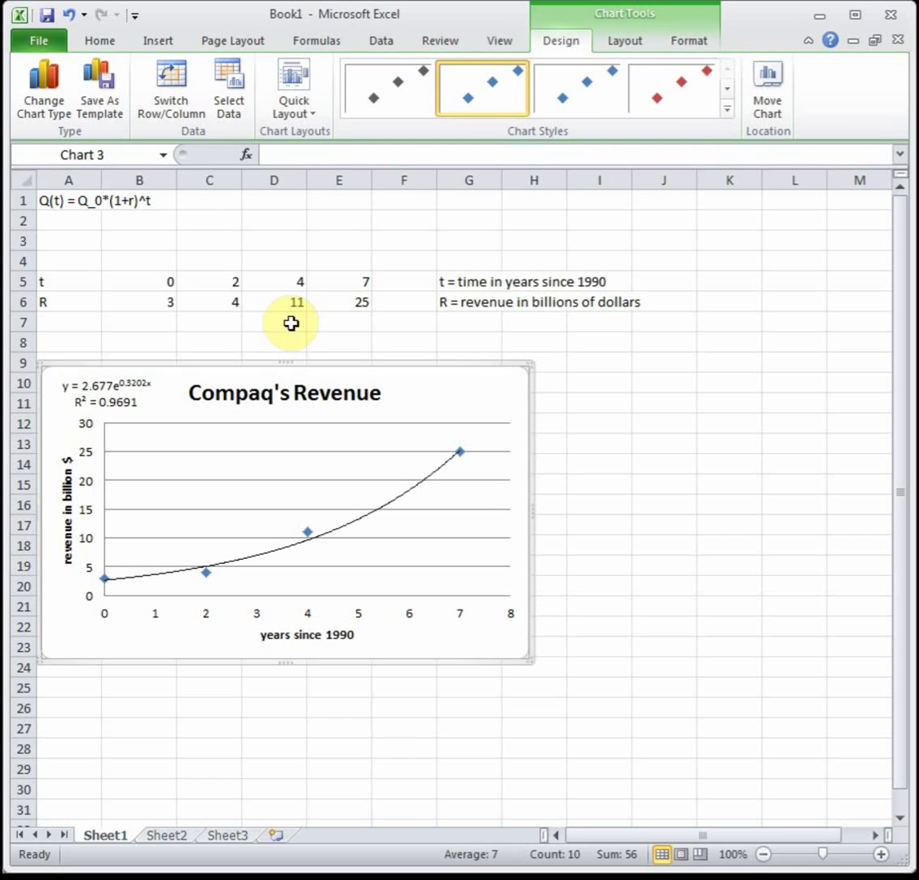
- Type Q(t) = 2.677e^(0.3202*t) into cell A3
double_click(74, 235)
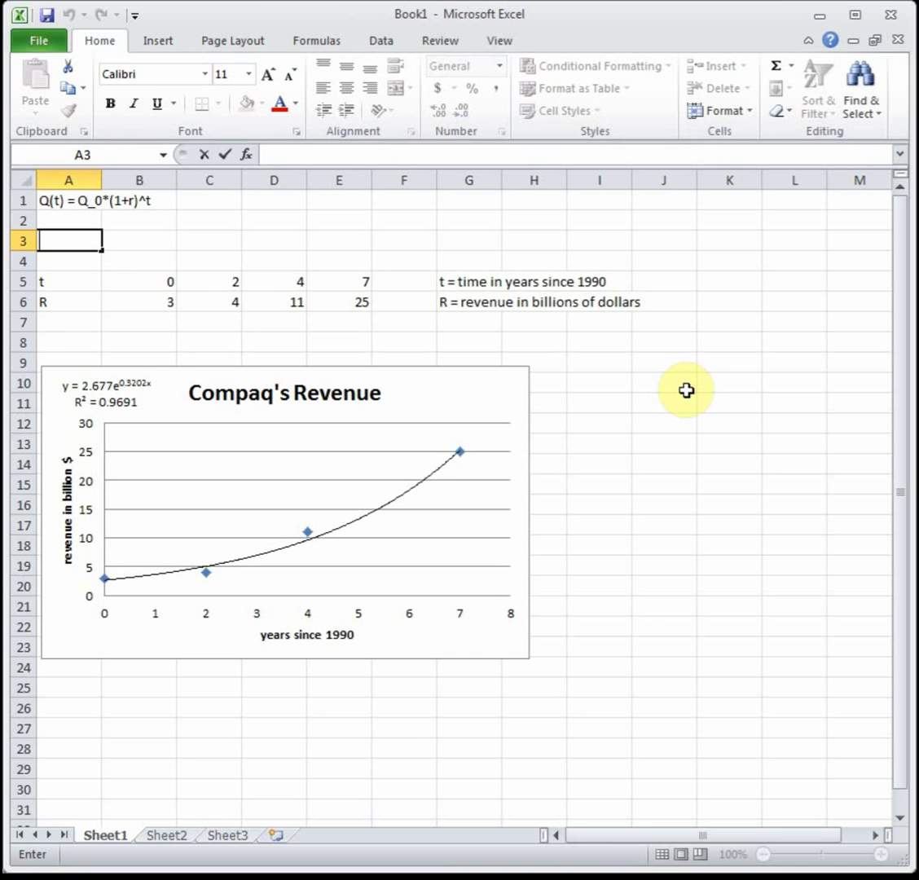
type("Q(t) = 2.677")
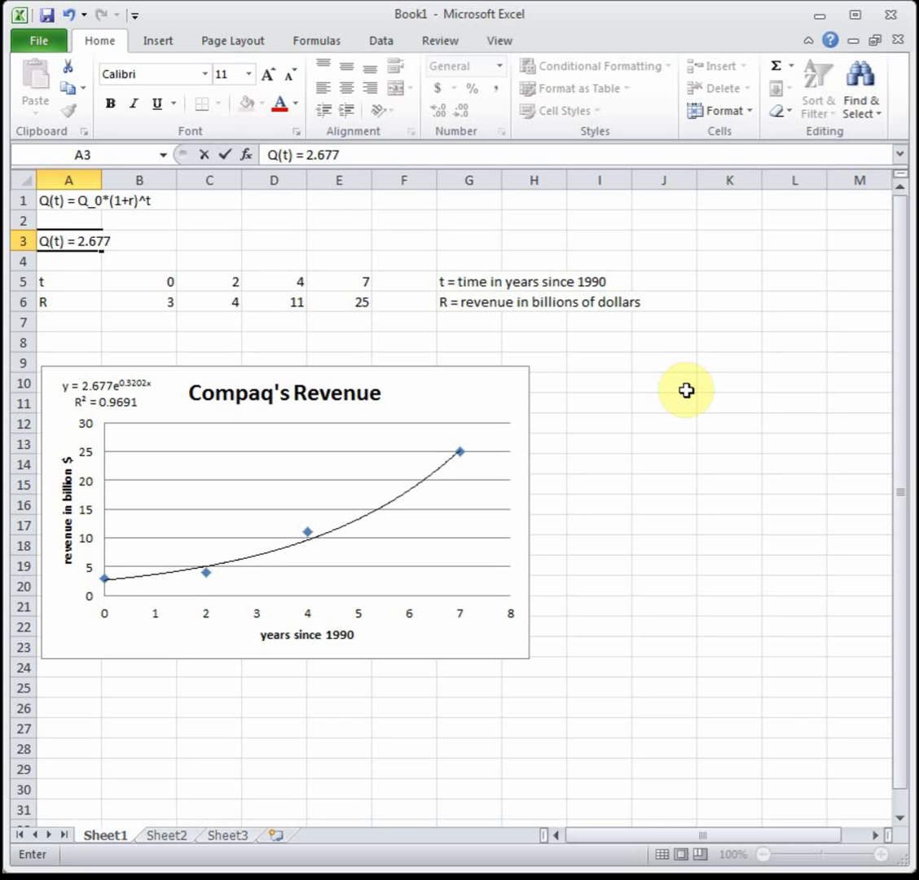
type("e^(0.3202*")
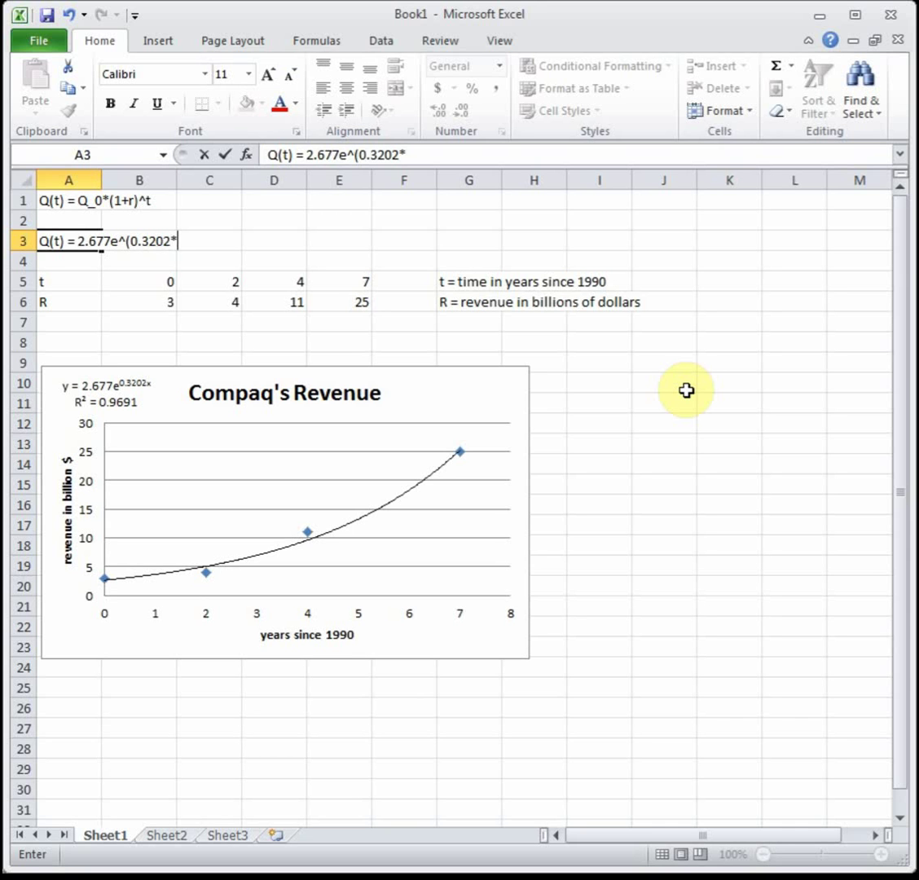
type("t)")
key("Return")
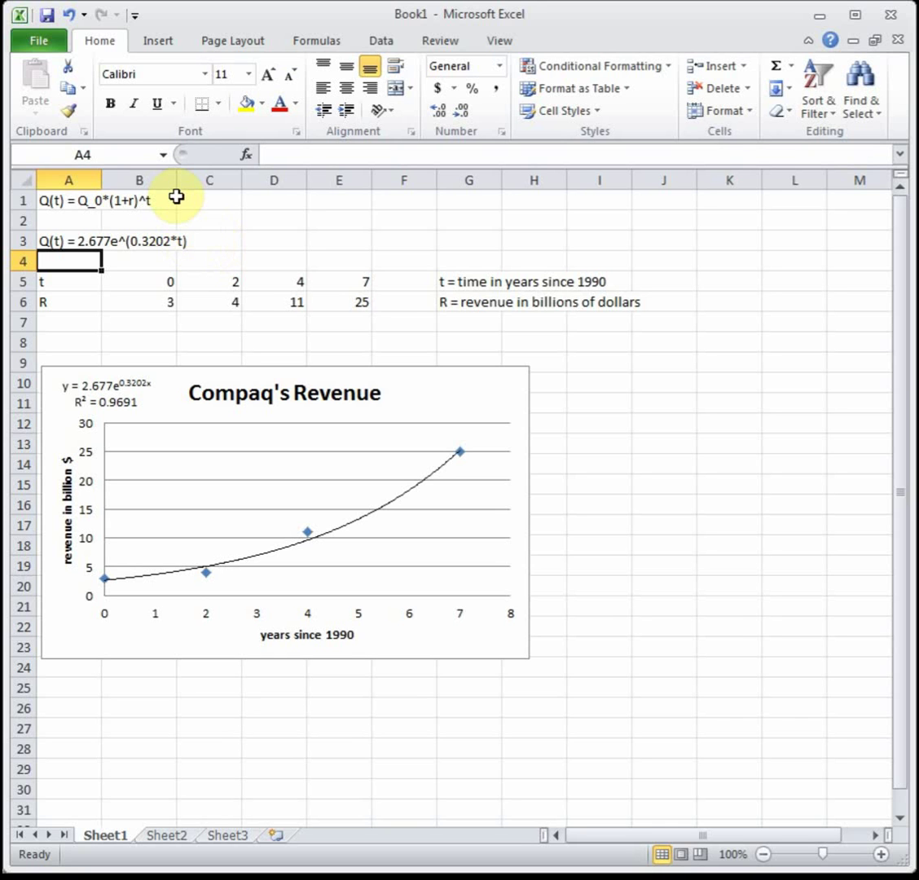
- Enter Q(t) = a*e^(k*t) in cell D1
left_click(269, 205)
type("Q(t) =")
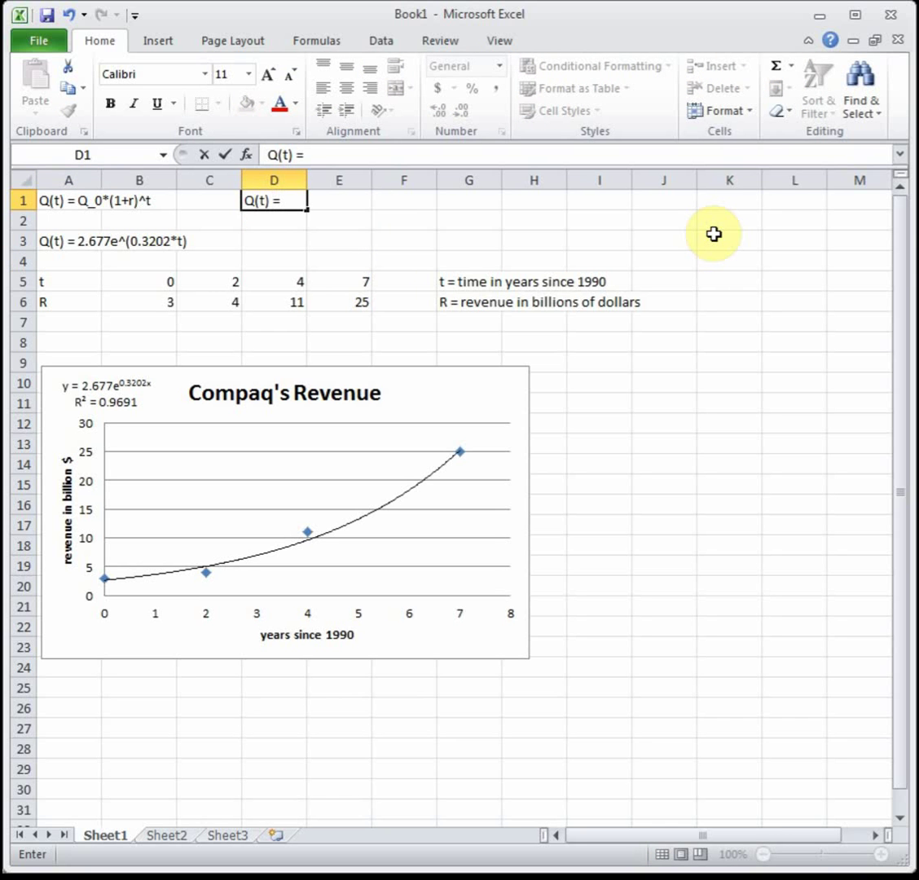
type(" a*e^(k*t)")
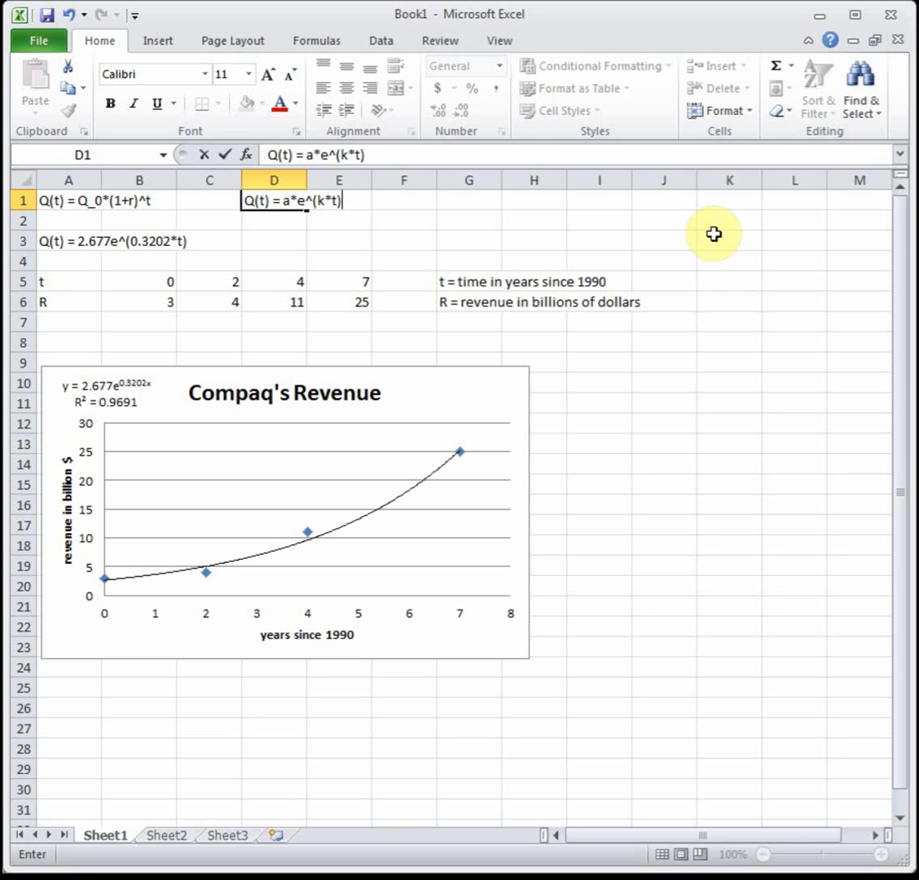
key("Return")
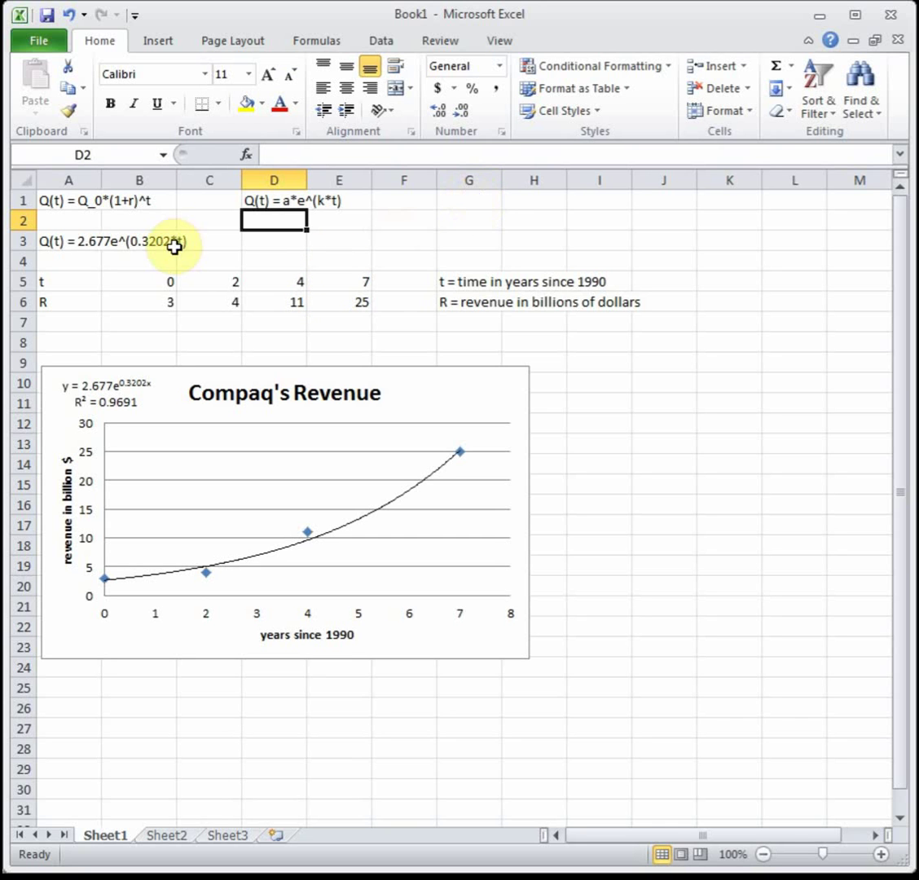
- Enter Q_0 = a in cell D3
left_click(282, 242)
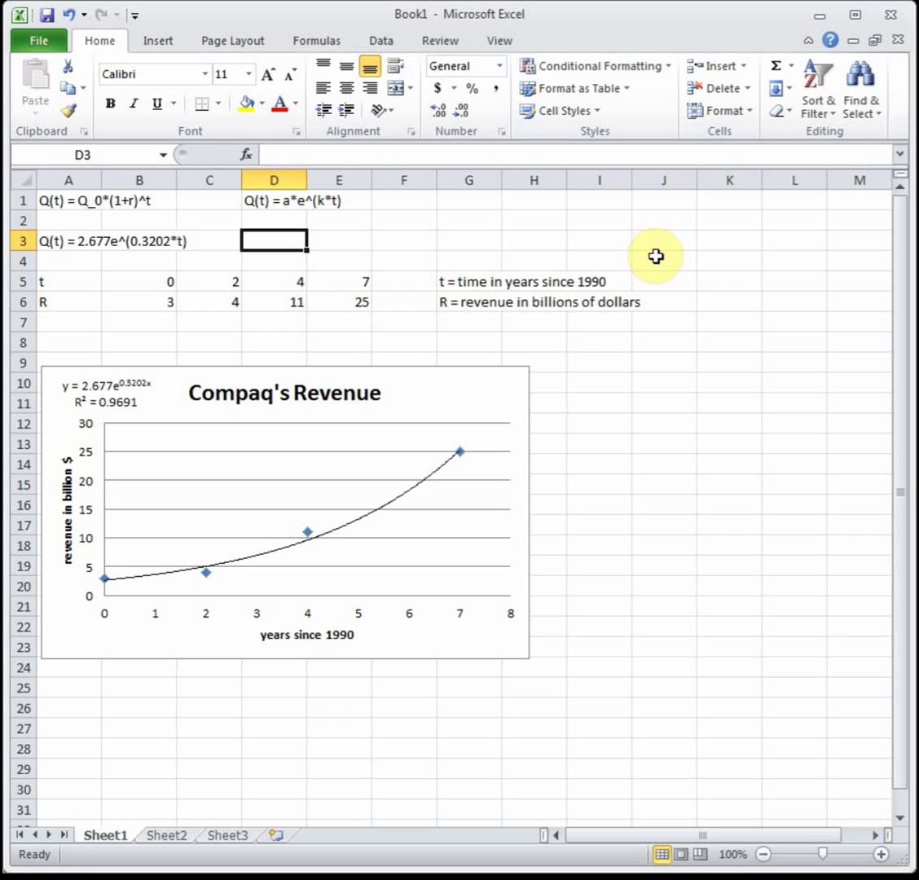
type("Q_0")
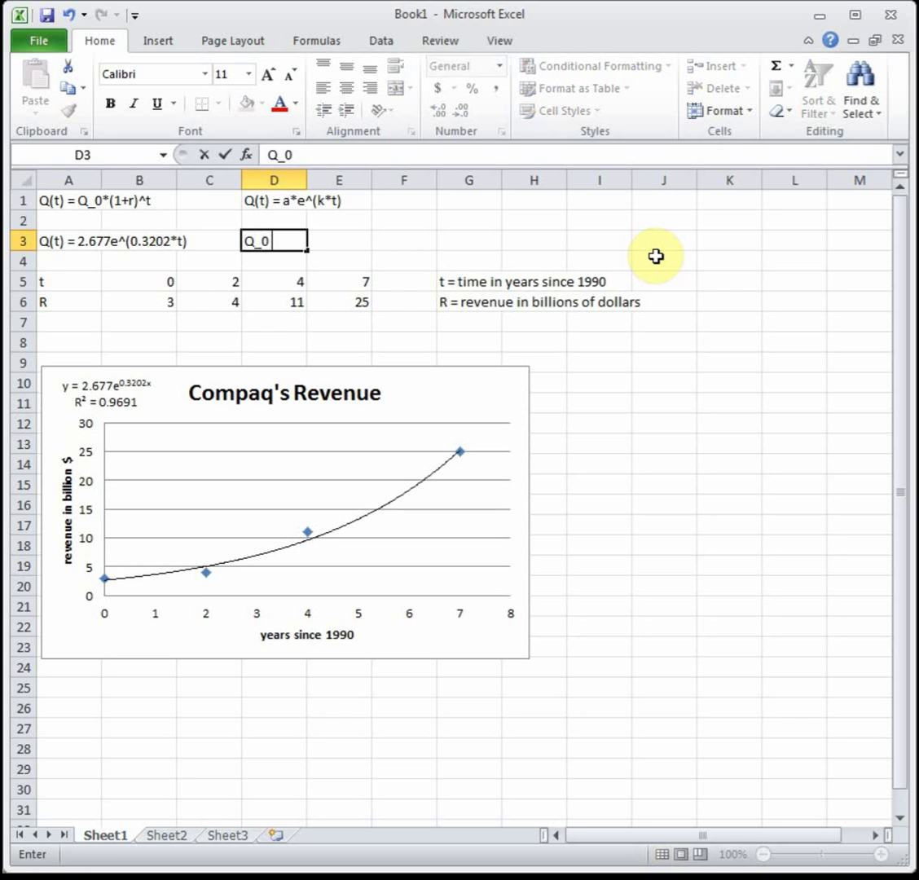
type(" = a")
key("Return")
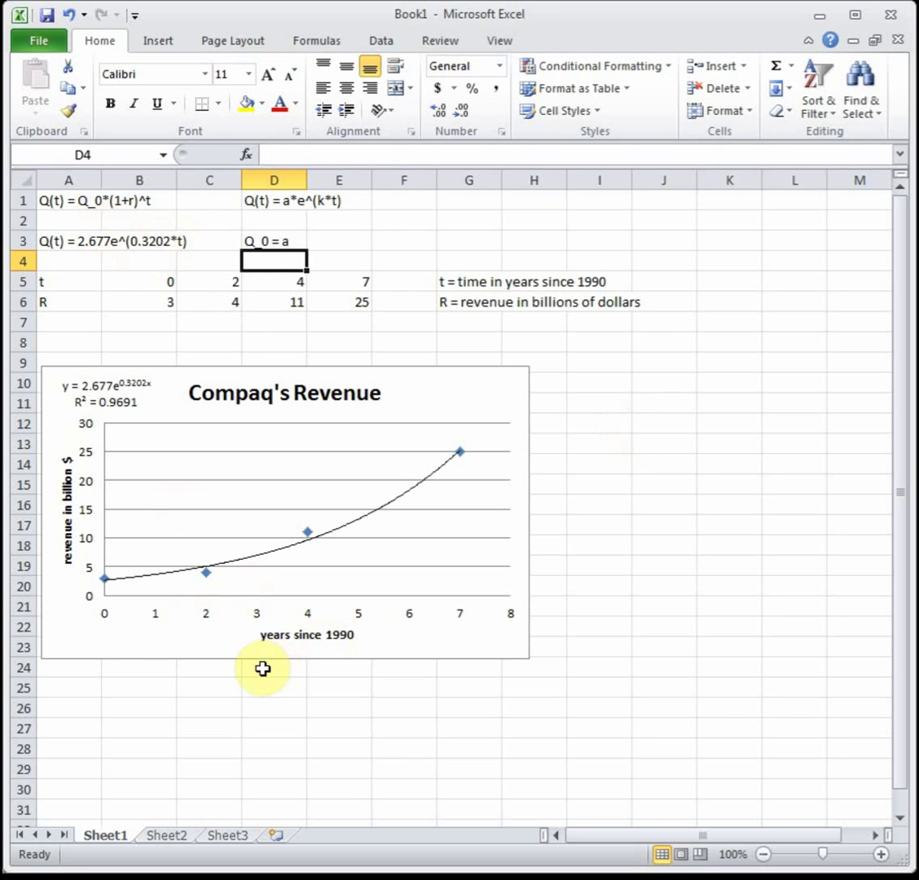
- Enter 'Initial value = 2.677' in cell A26
left_click(71, 706)
type("I")
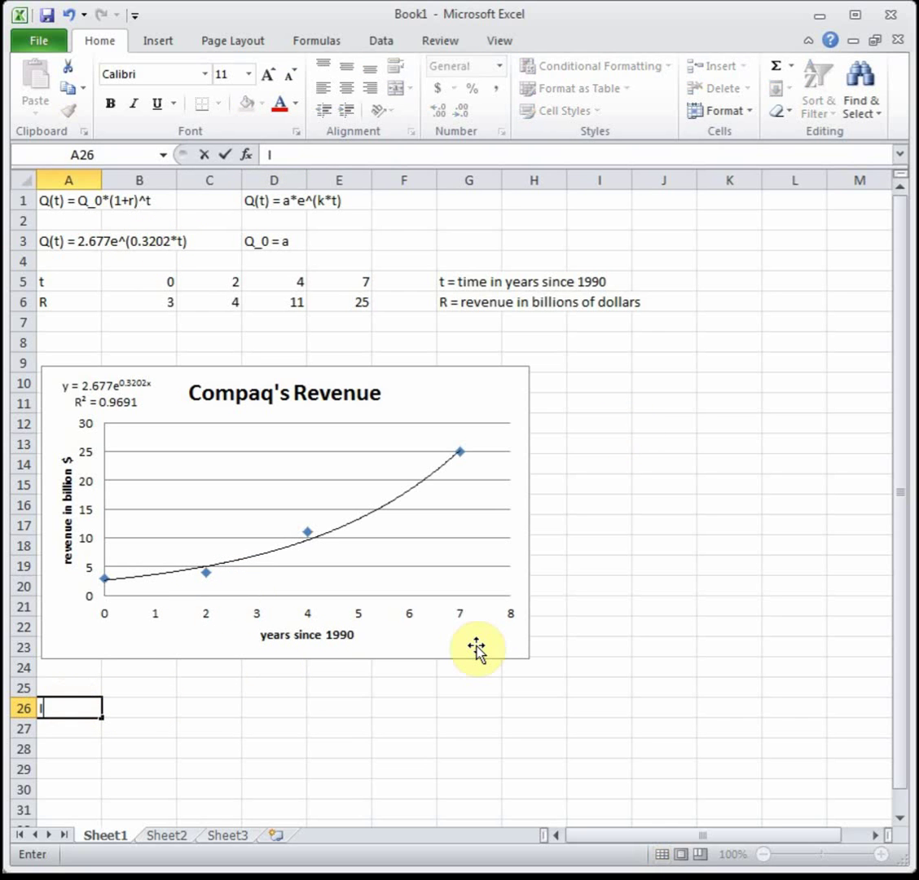
type("nitial value = ")
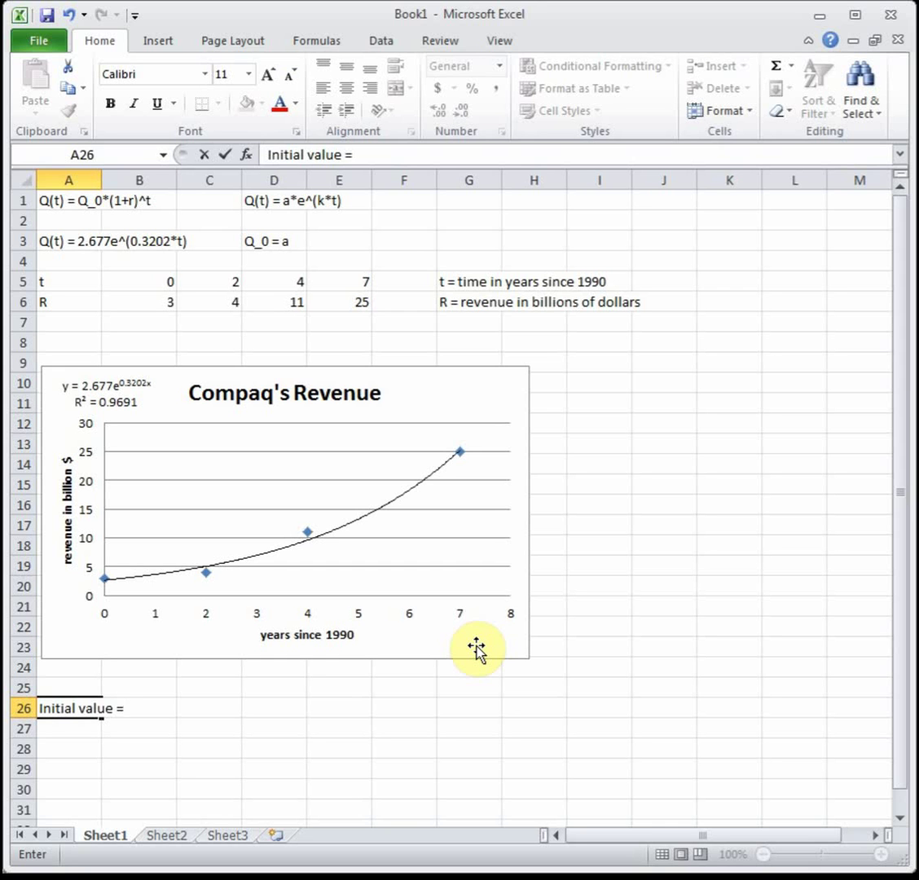
type("2.677")
key("Return")
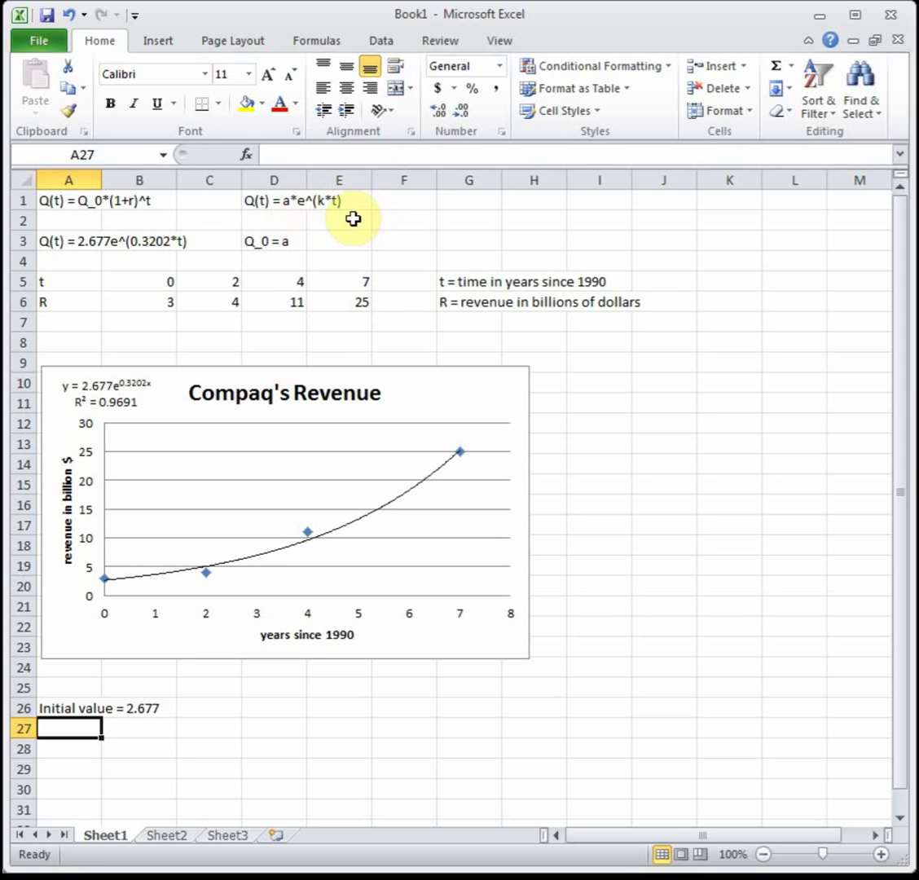
- Enter e^(k*t) = (e^k)^t in cell G1, correcting typos along the way
left_click(458, 202)
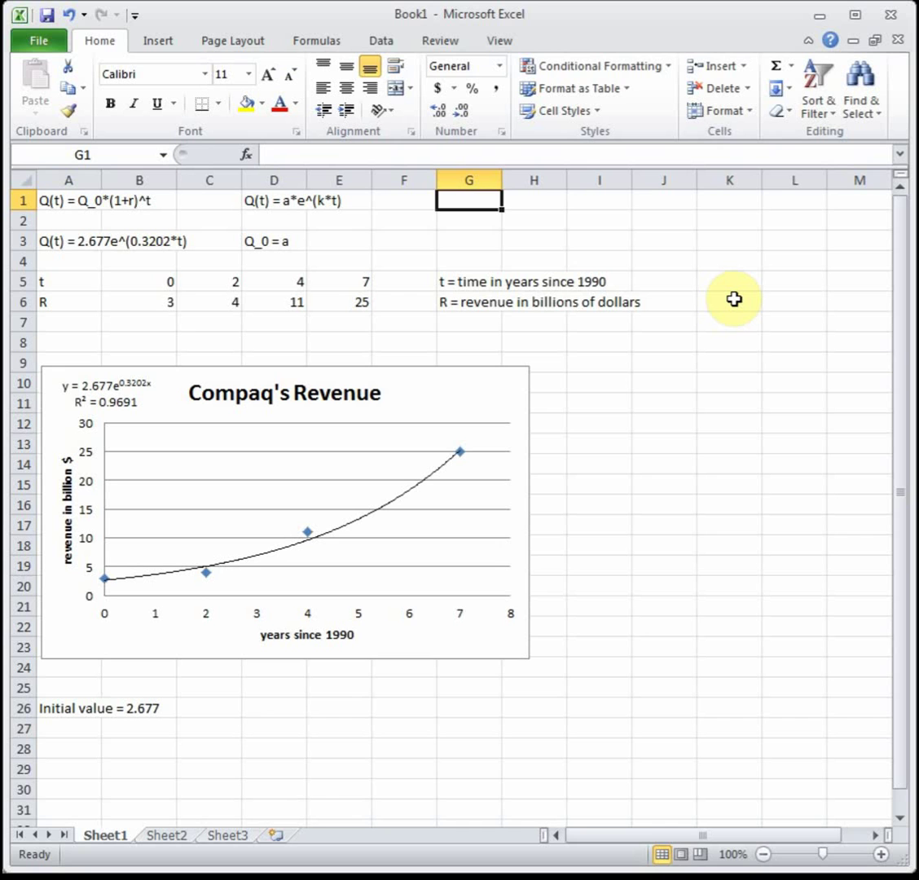
type("e^*")
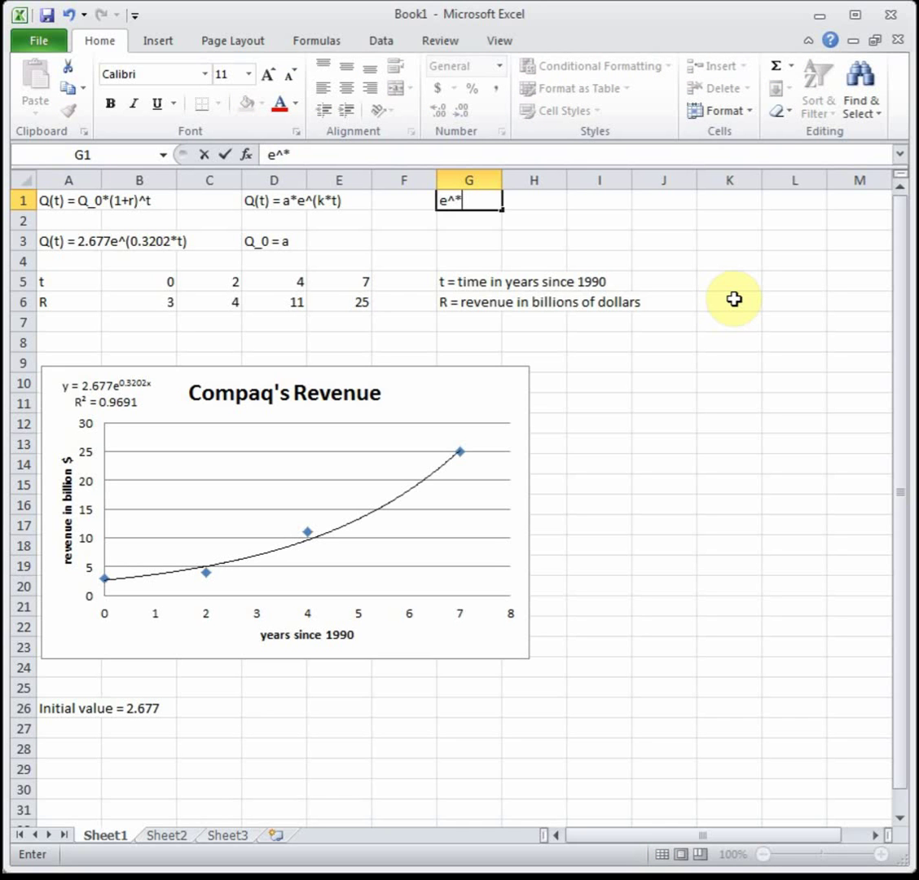
key("BackSpace")
type("(k*6")
key("BackSpace")
type("t) = e")
key("BackSpace")
type("(e^k)^t")
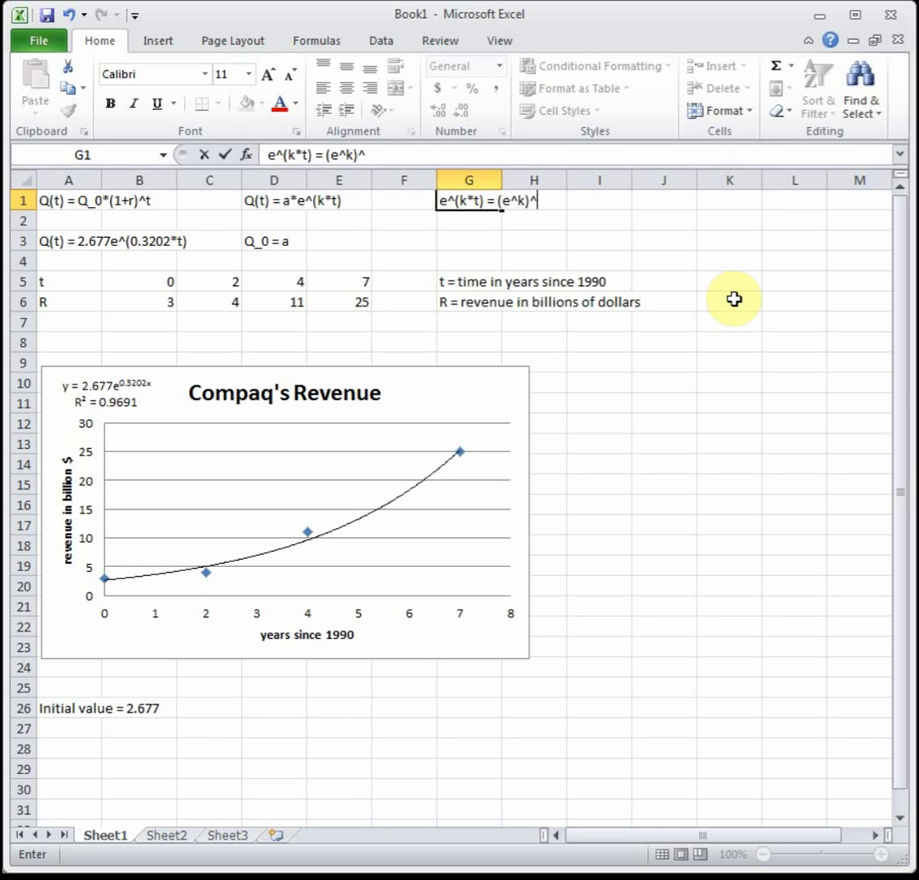
key("Return")
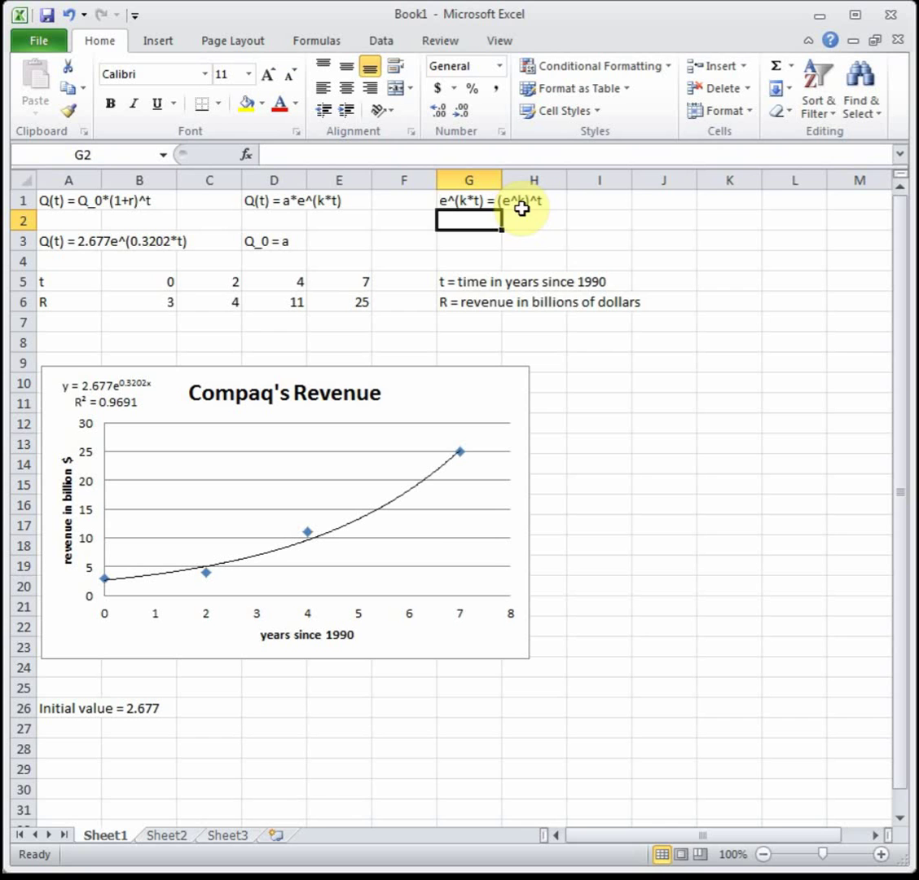
- Enter e^(0.3202*t) = (e^0.3202)^t in cell D26
left_click(280, 717)
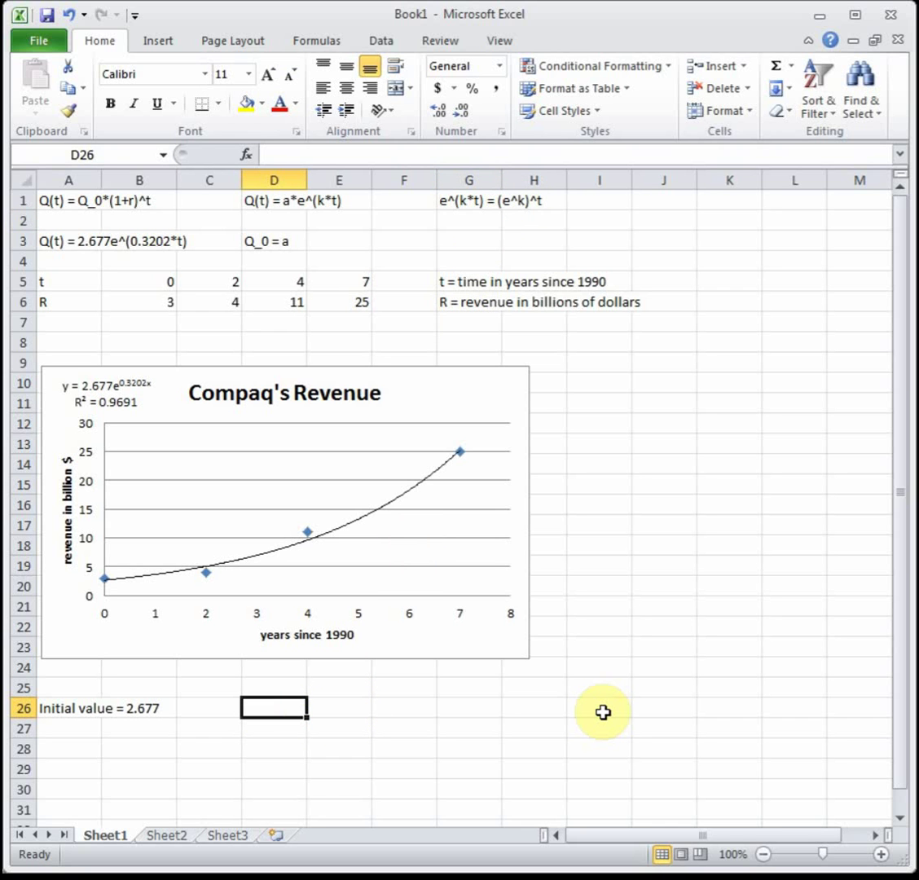
type("e%")
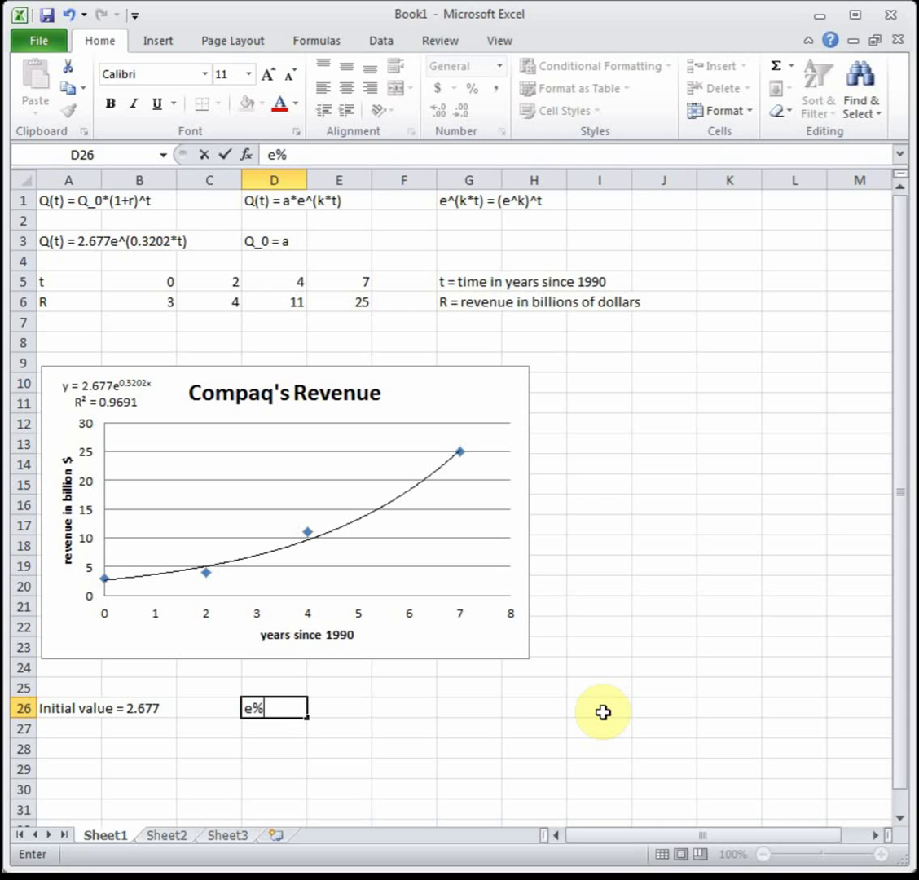
key("BackSpace")
type("^(3")
key("BackSpace")
type("0.3202")
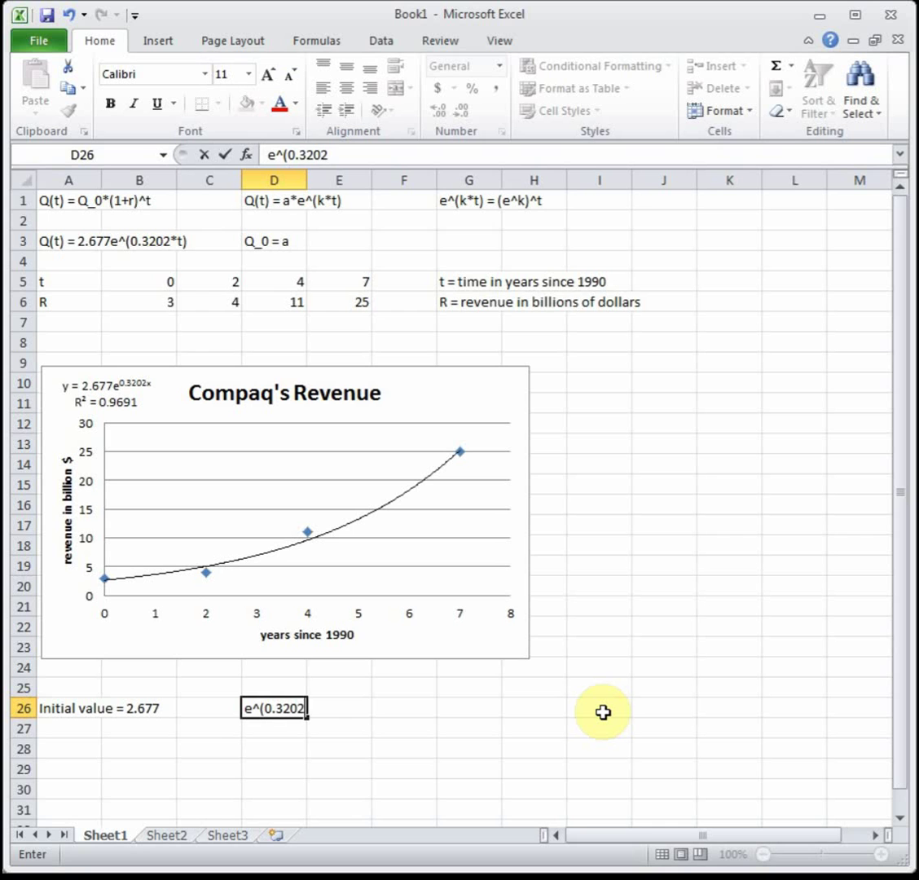
type("*t) = (e")
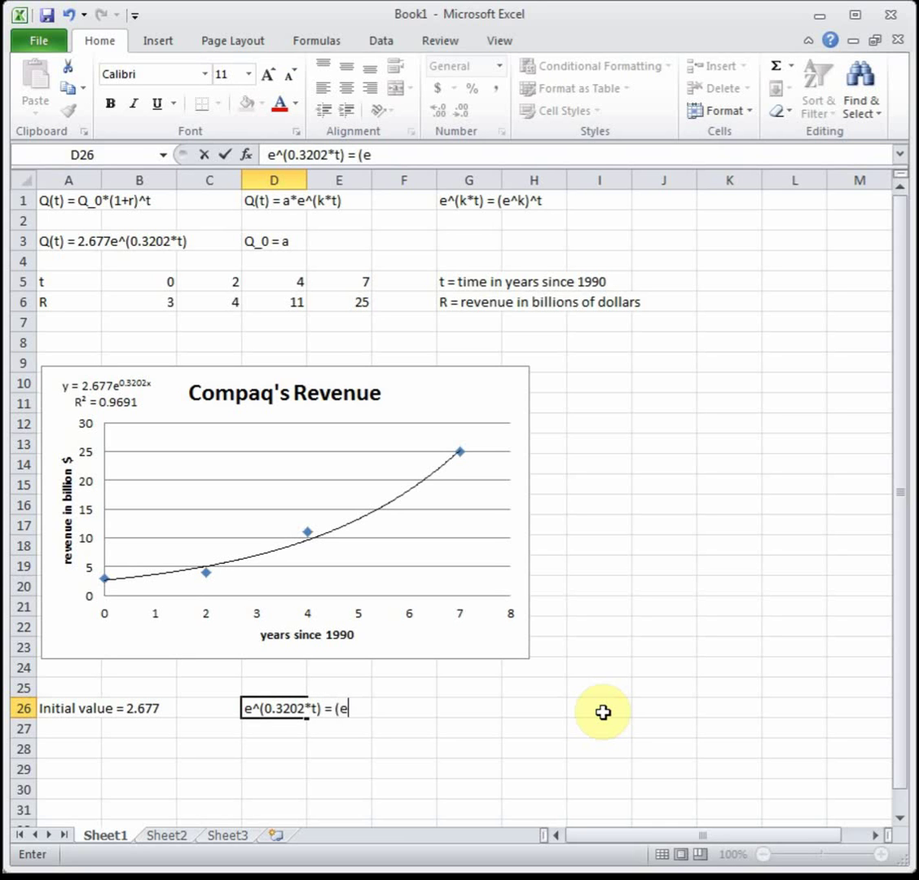
type("^0.3202)^")
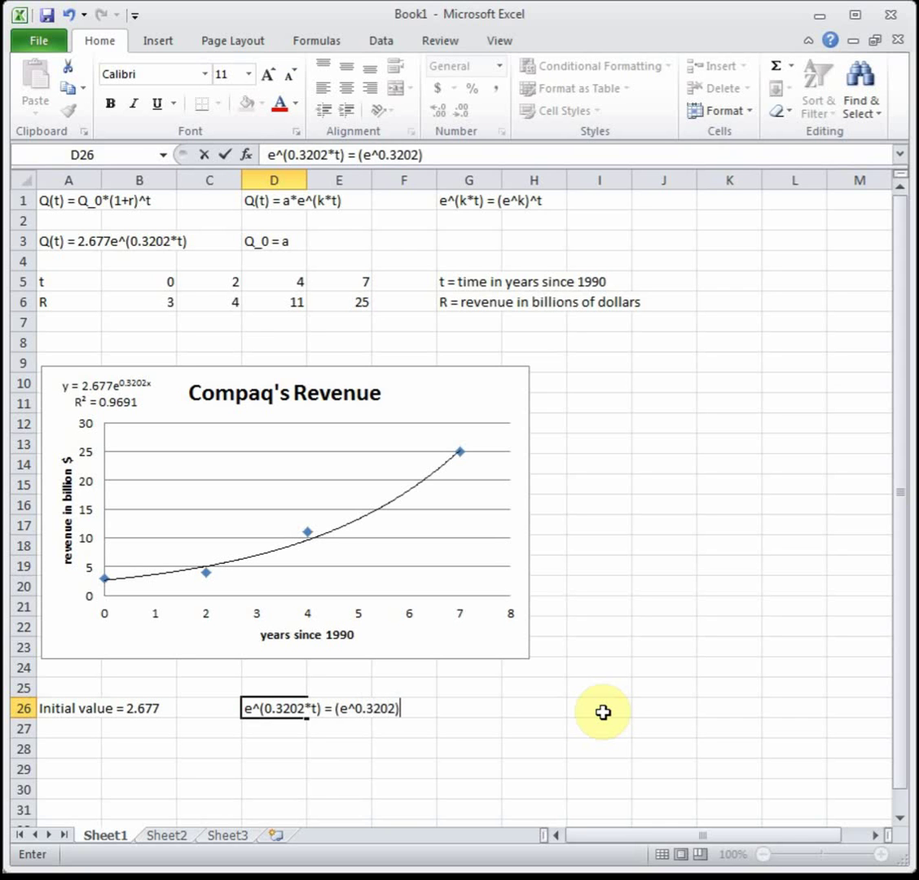
type("t")
key("Return")
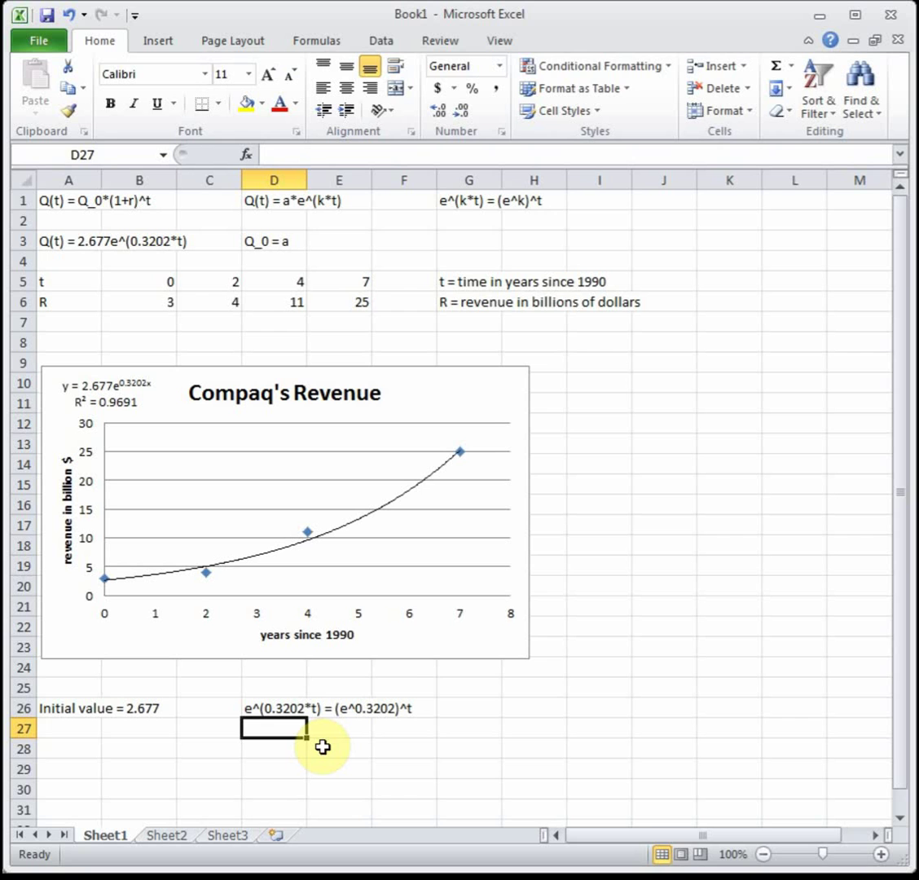
- Enter =exp(0.3202) in D27 to get the growth factor 1.377403
type("=exp(")
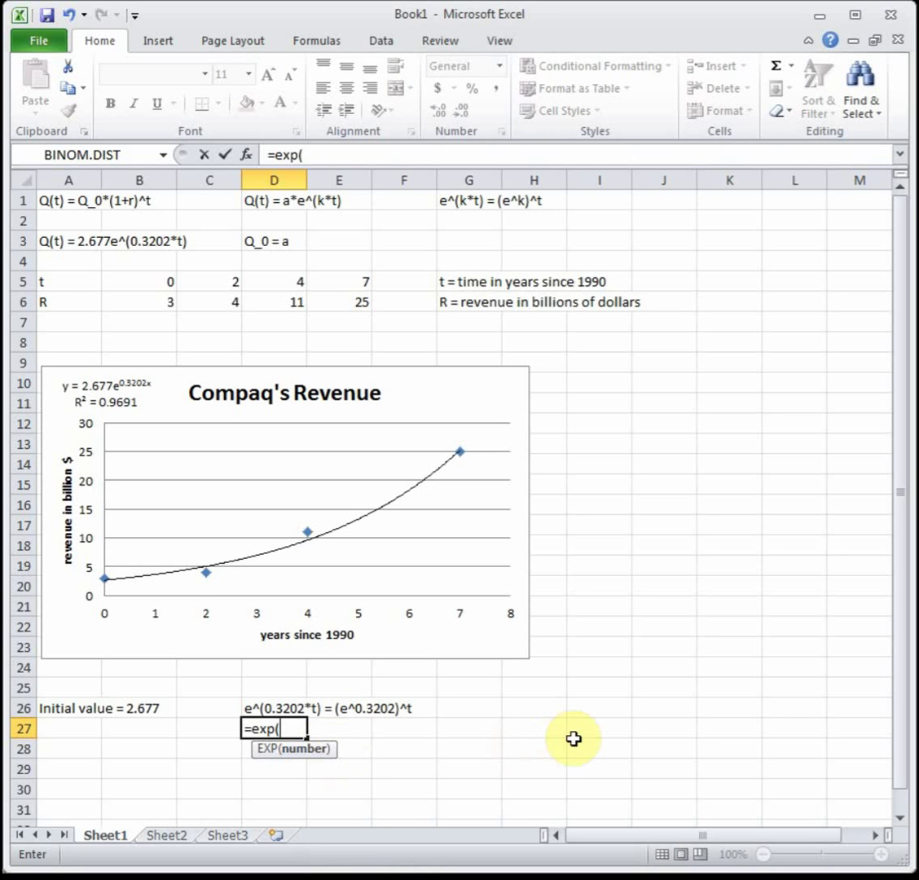
type("0.3202)")
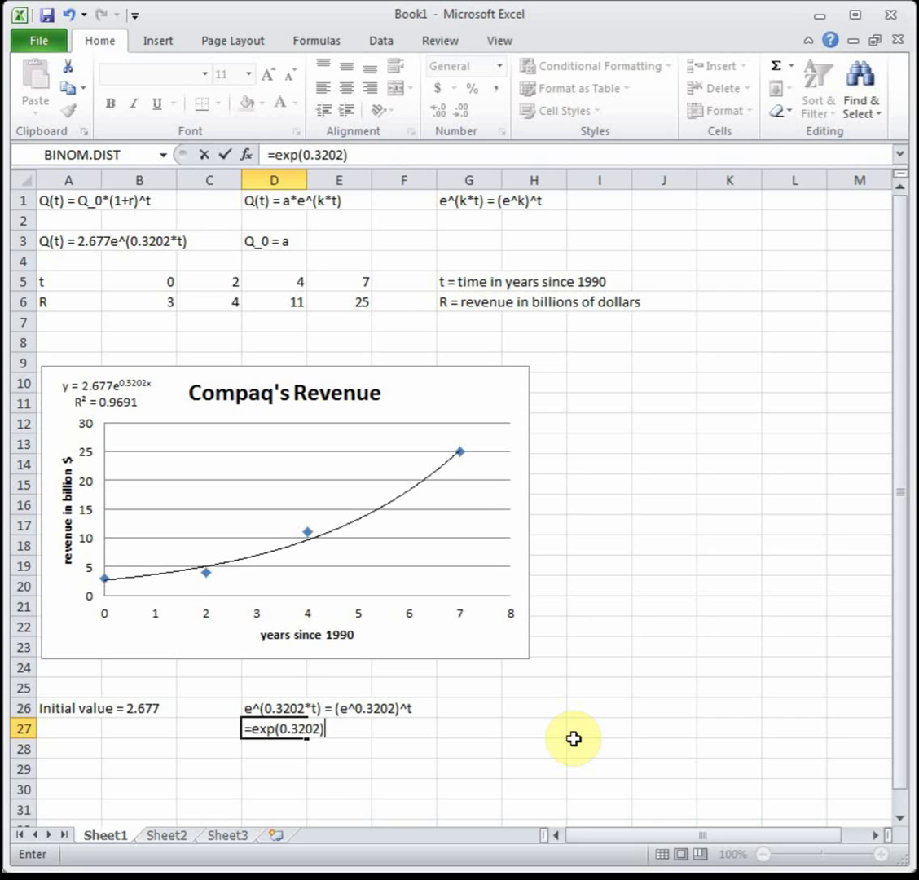
key("Return")
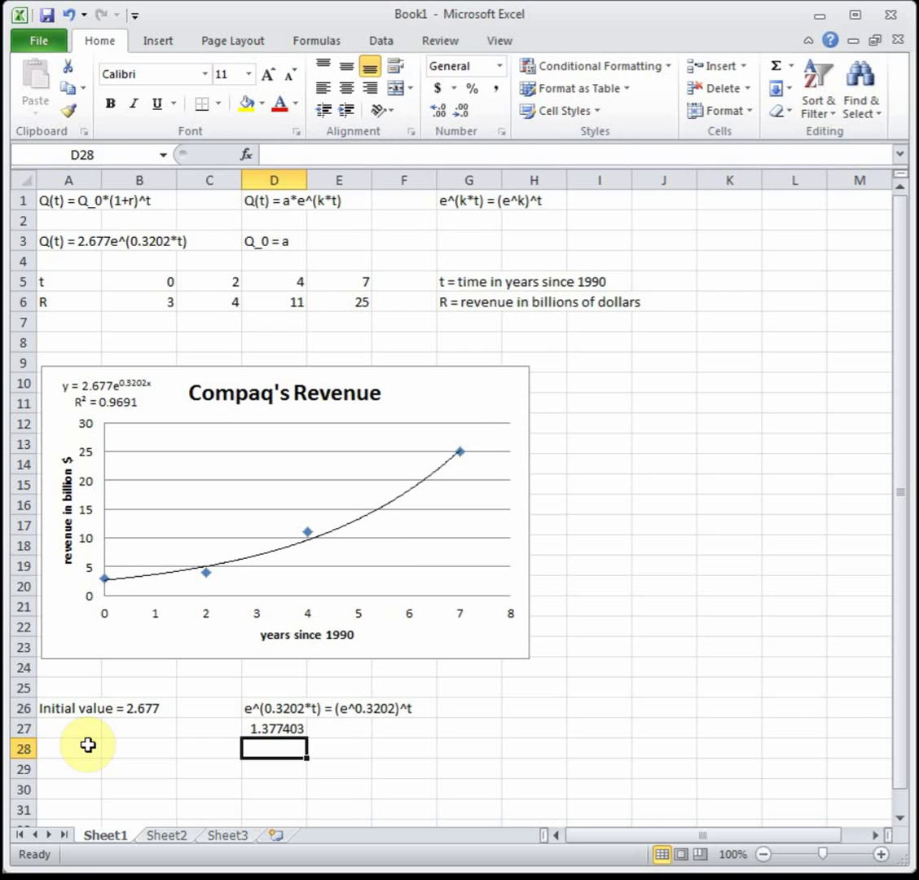
- Enter 'Q(t) = 2.677*1.3774^t' in cell G3, using a yearly growth factor of 1.3774
left_click(451, 239)
type("Q(")
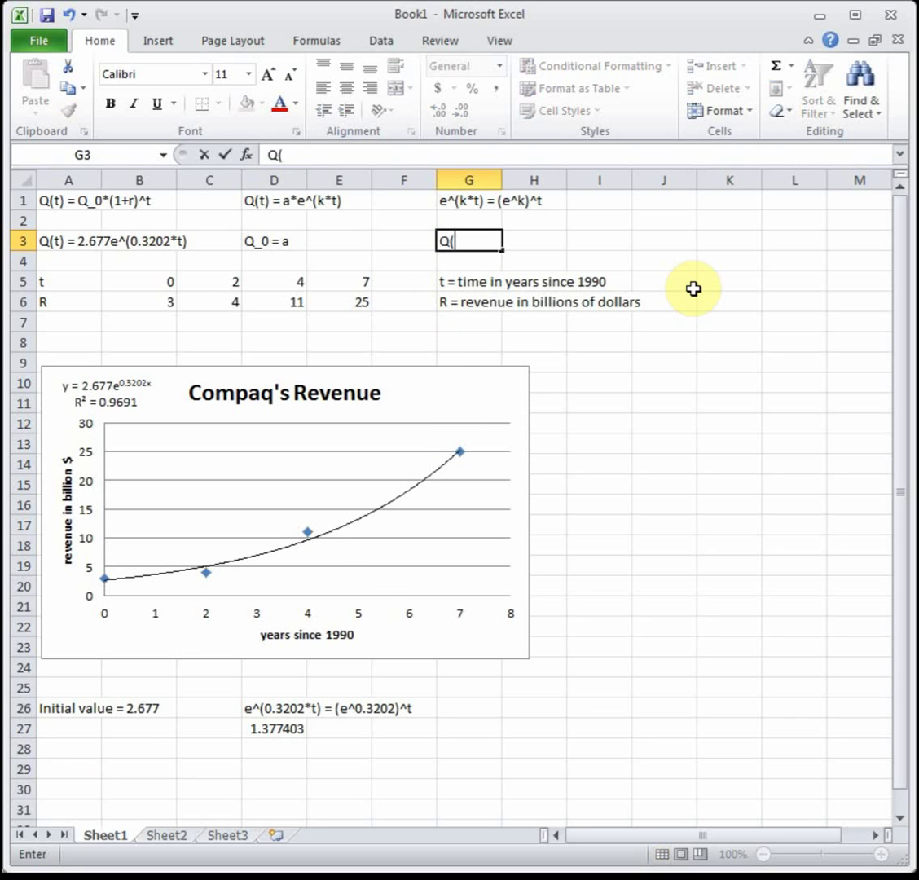
type("t) = 2.677")
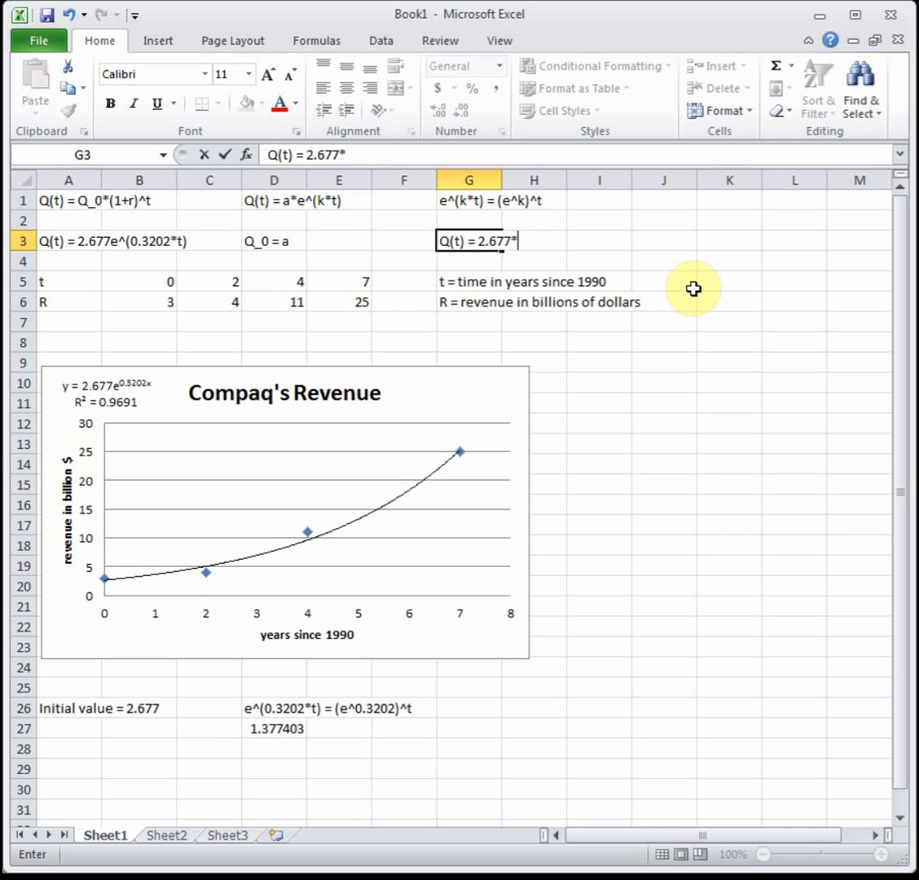
type("*1.3774^t")
left_click(327, 263)
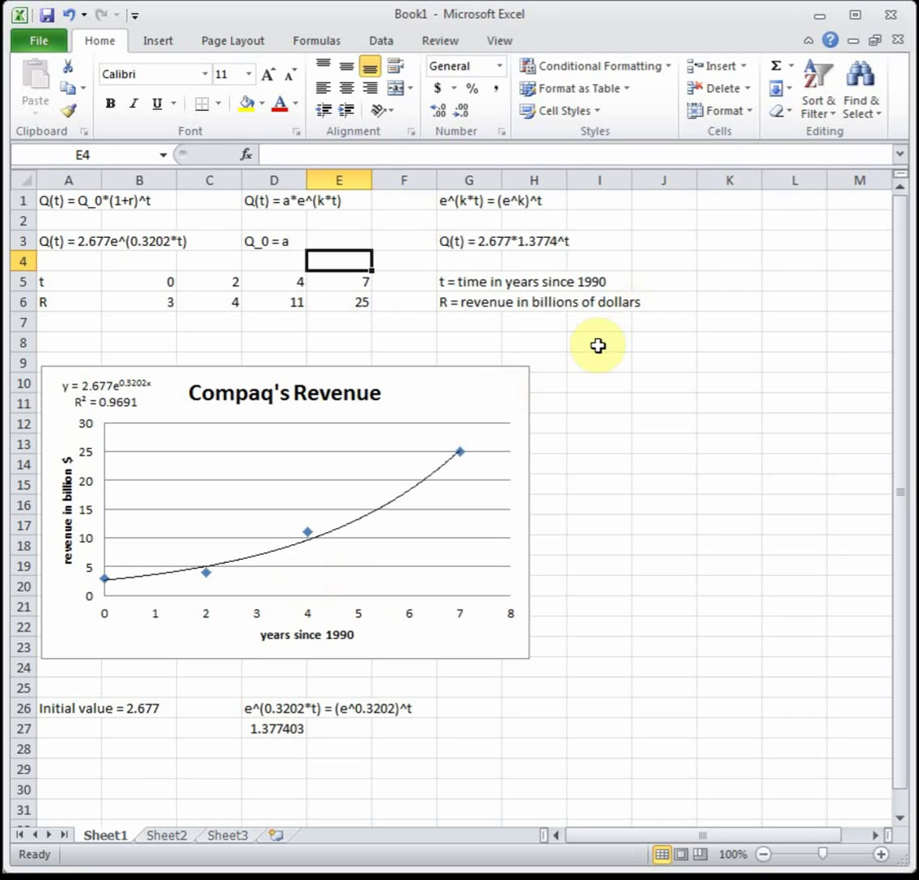
- Enter 'Q(t) = 2.677*(1+0.3774)^t' in cell J3, splitting the growth factor into 1 plus rate 0.3774
left_click(670, 247)
type("Q")
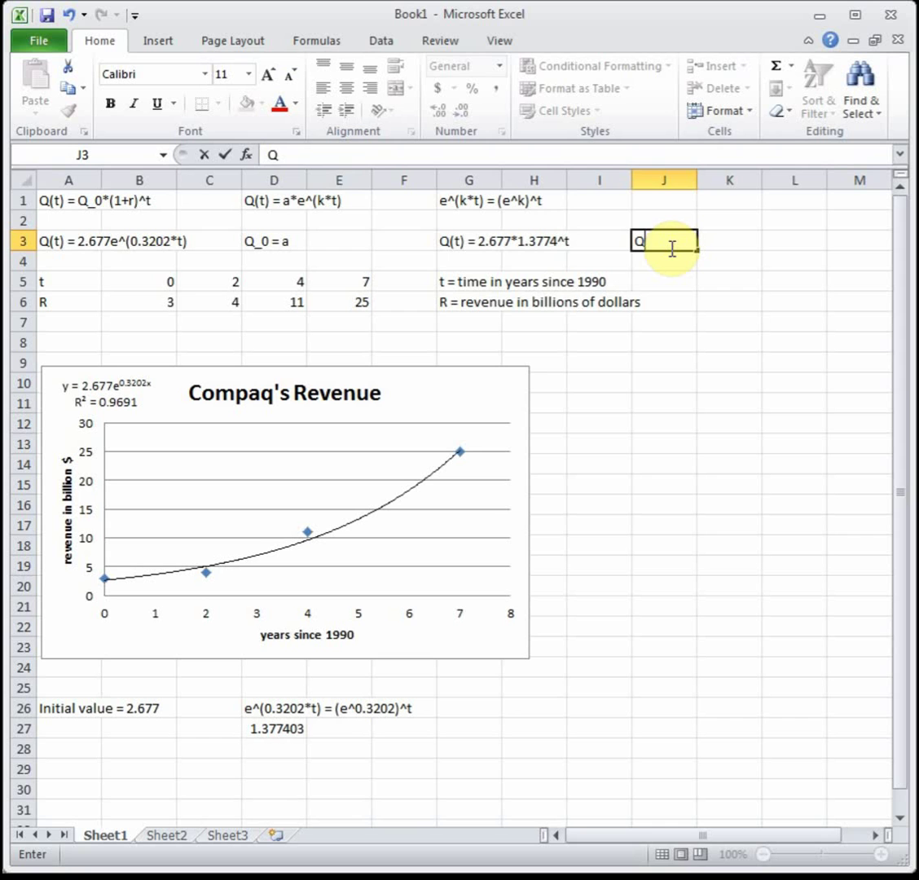
type("(t) = 2.677")
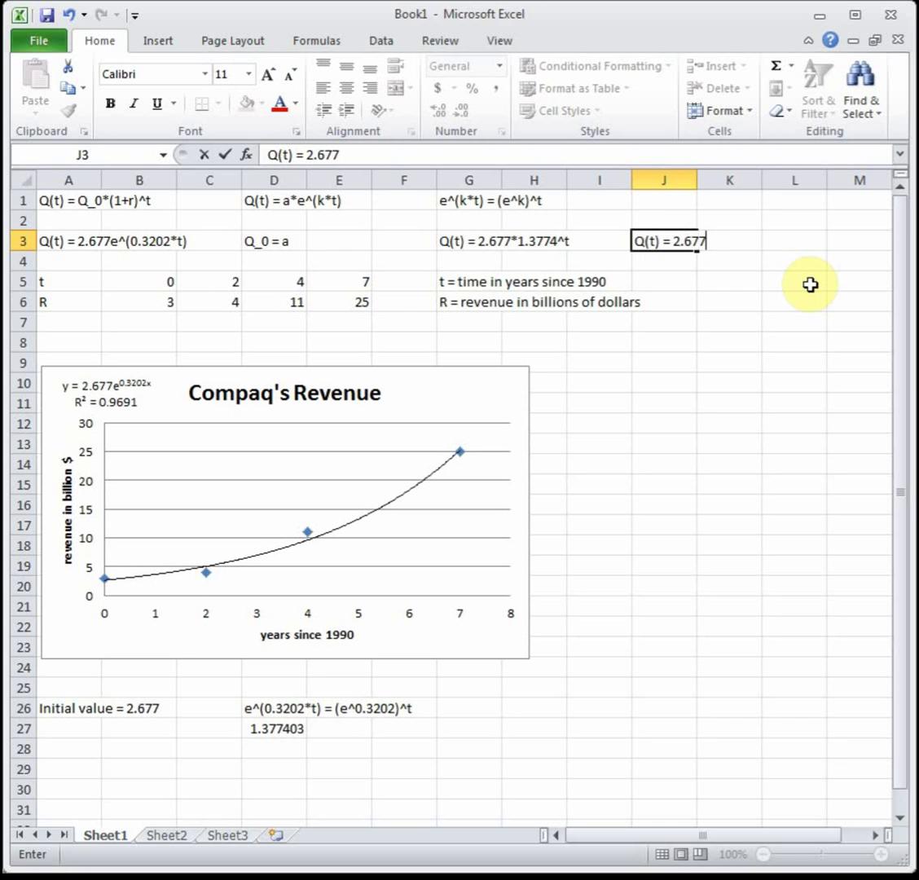
type("*(1+0.377")
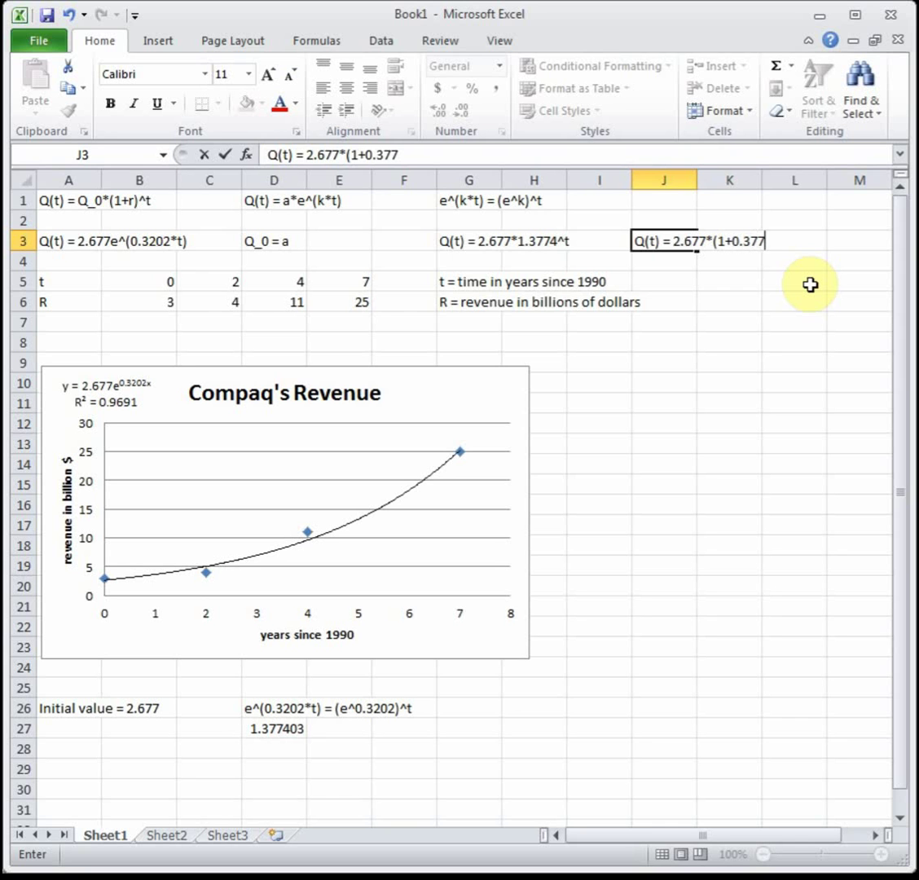
type("4)^t")
key("Return")
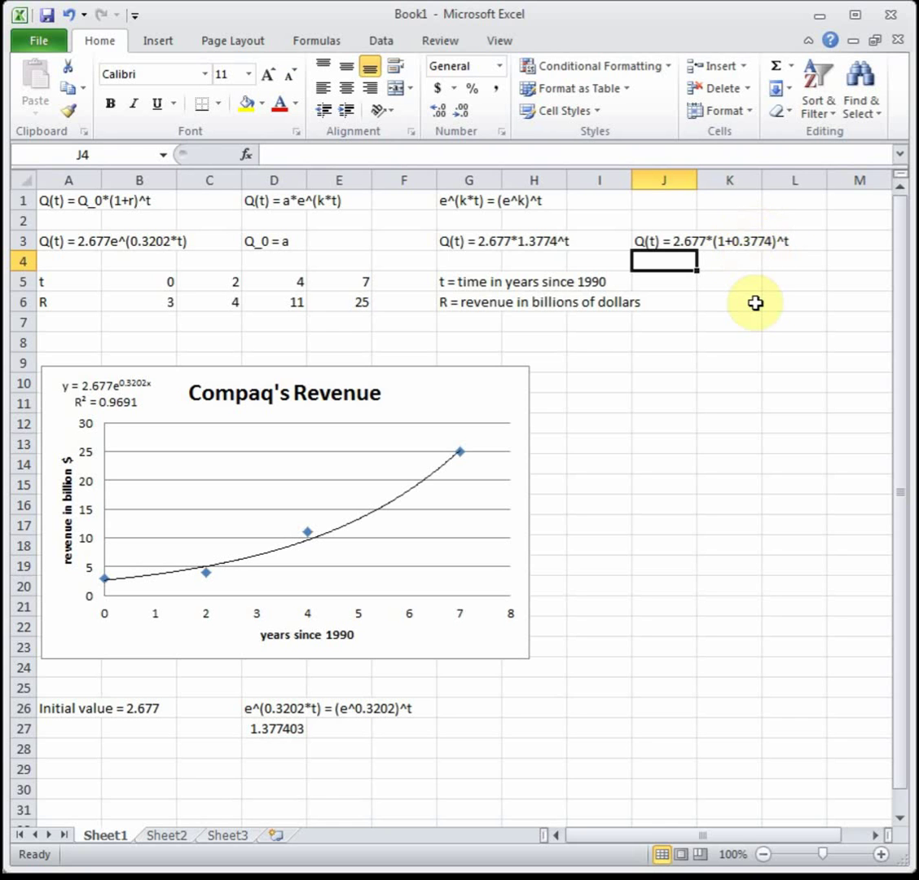
- Record 'Growth Rate = 37.74%' in cell A27 below the initial value
left_click(103, 729)
left_click(93, 730)
type("Growth Rate")
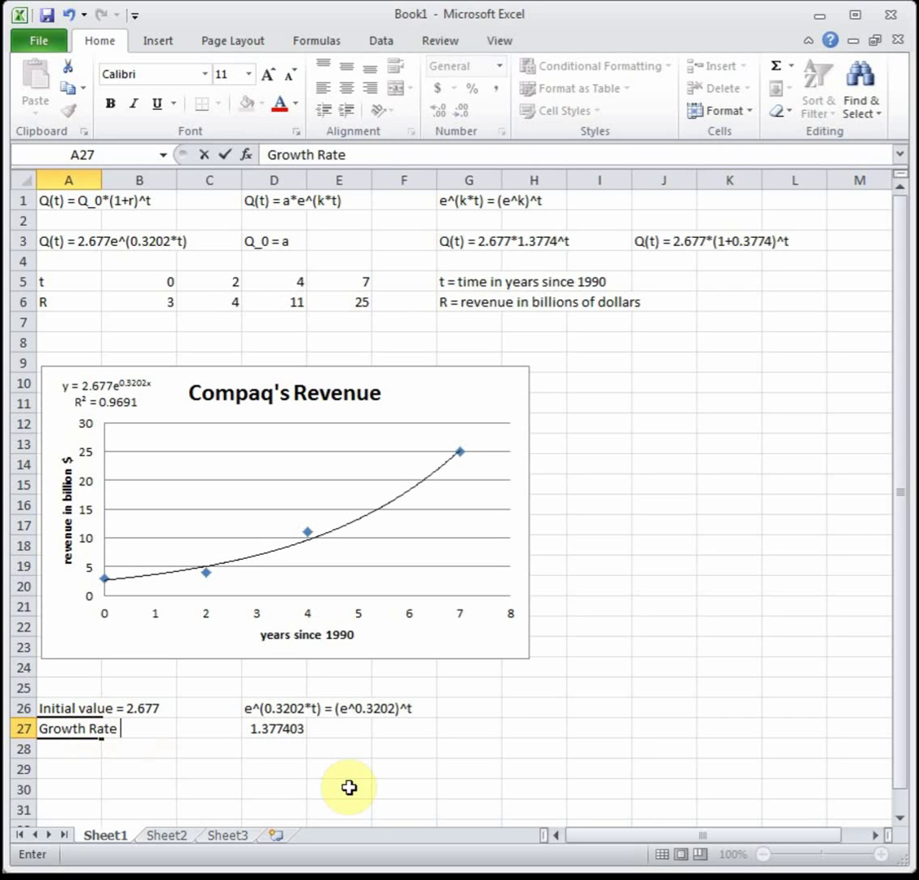
type(" = 37.74%")
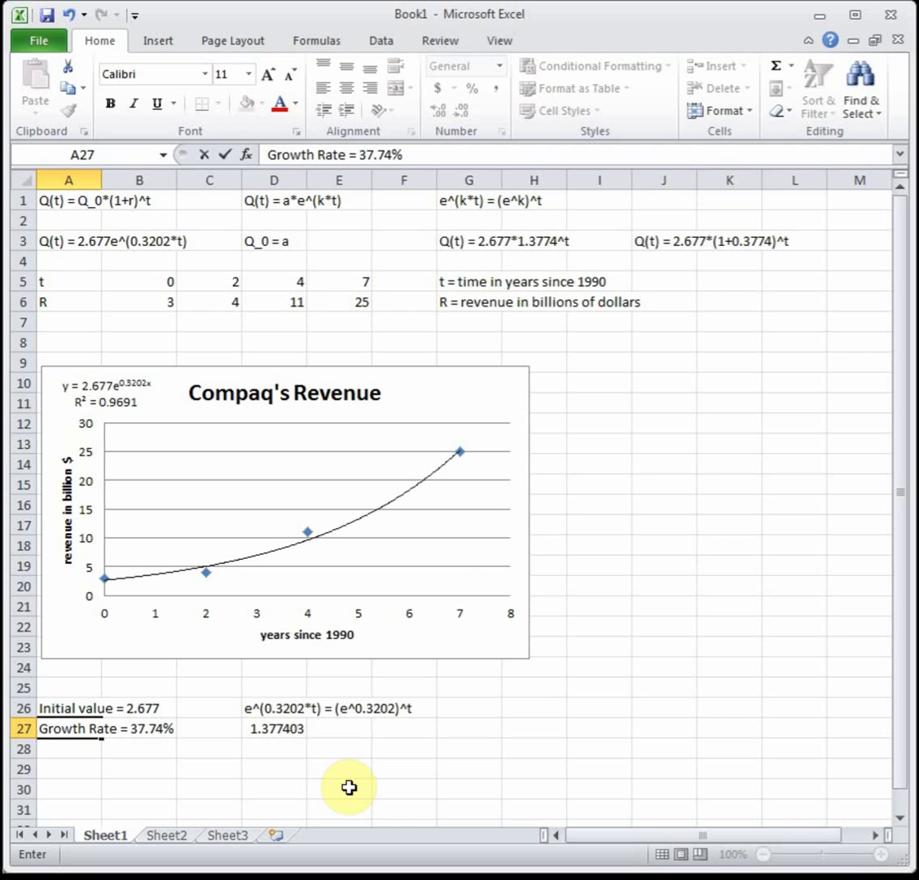
left_click(330, 805)
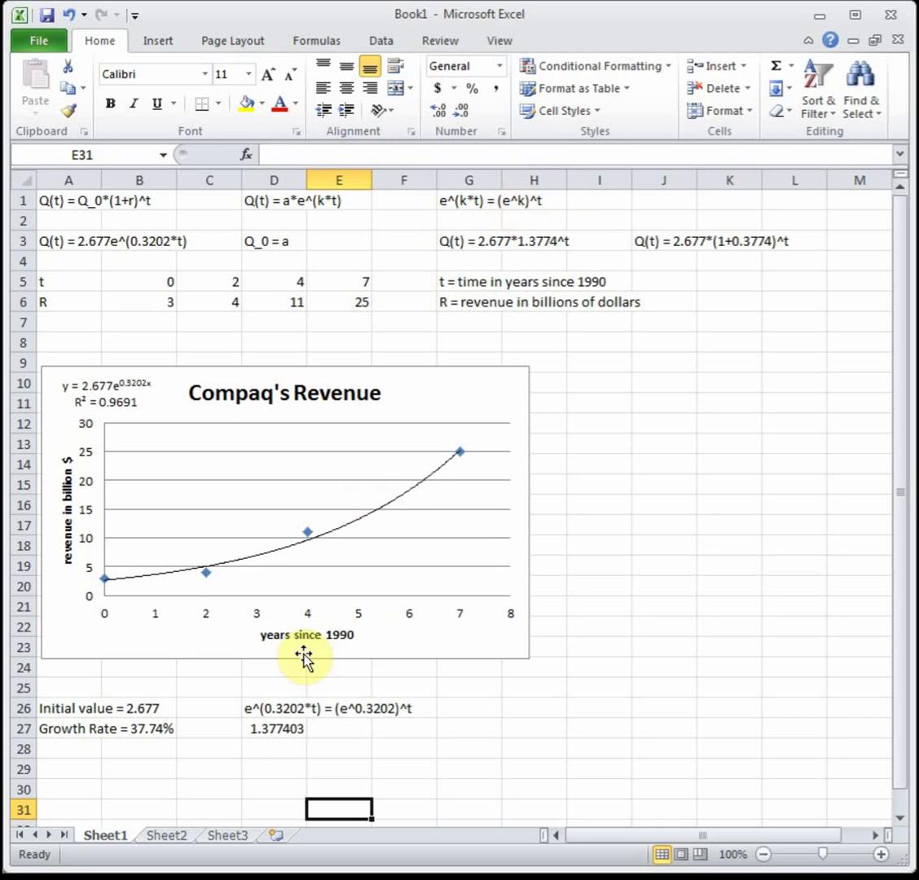
left_click(258, 731)
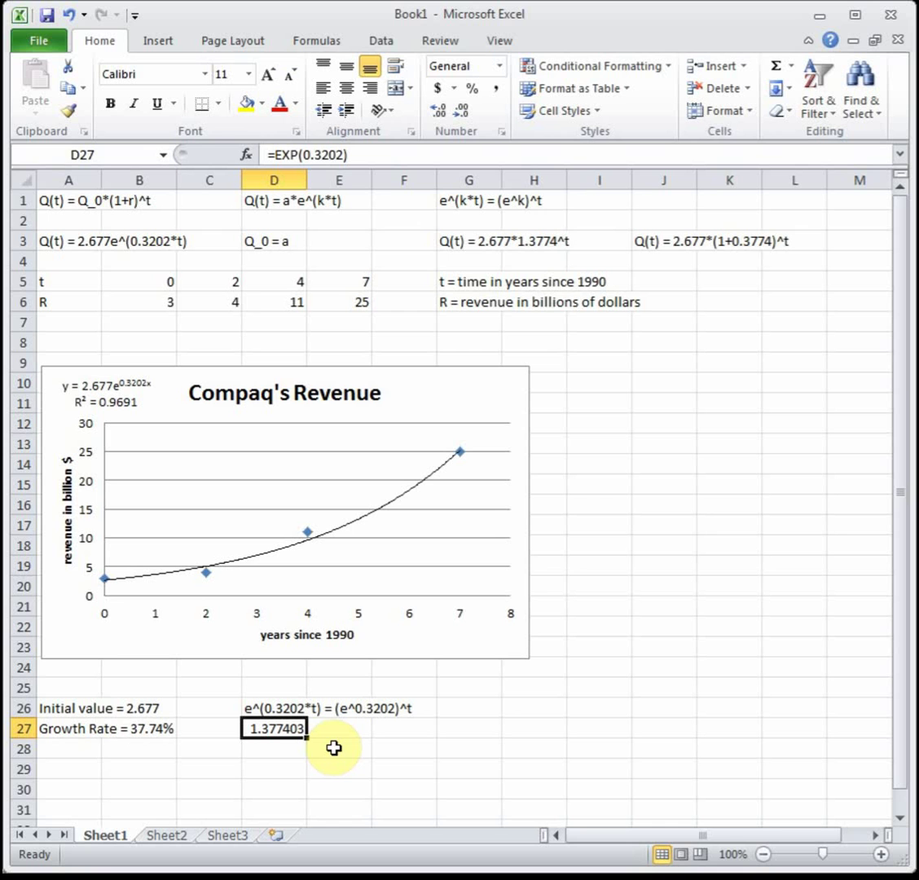